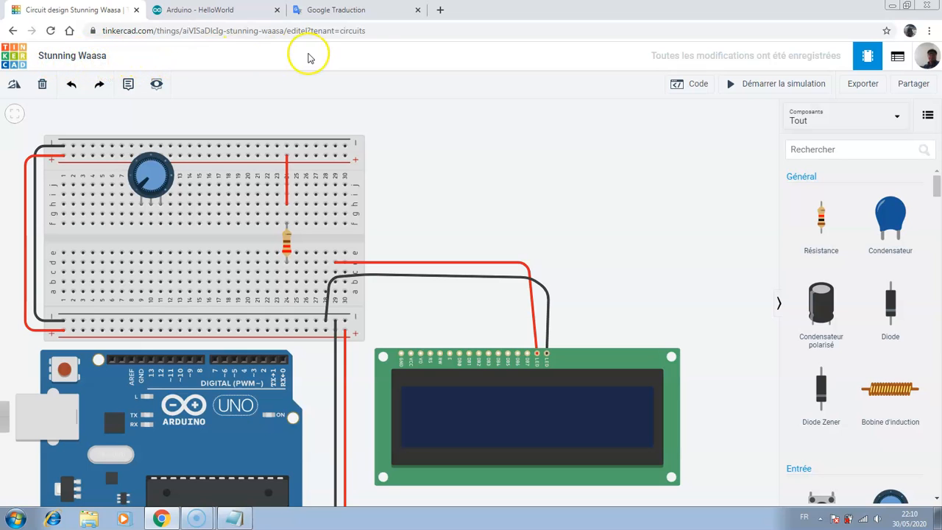
Rename the circuit design as LCD_TE2
{"action": "left_click", "coordinate": [358, 11]}
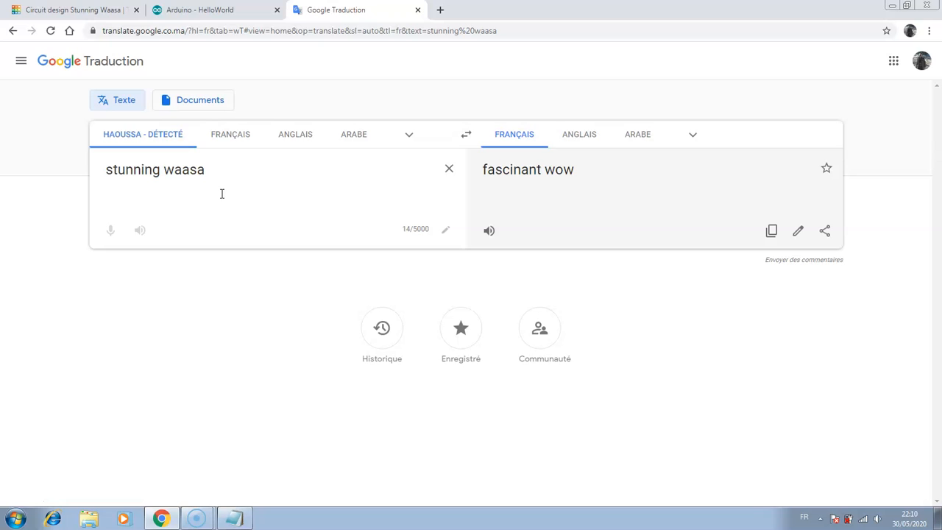
{"action": "left_click", "coordinate": [92, 10]}
{"action": "left_click", "coordinate": [81, 56]}
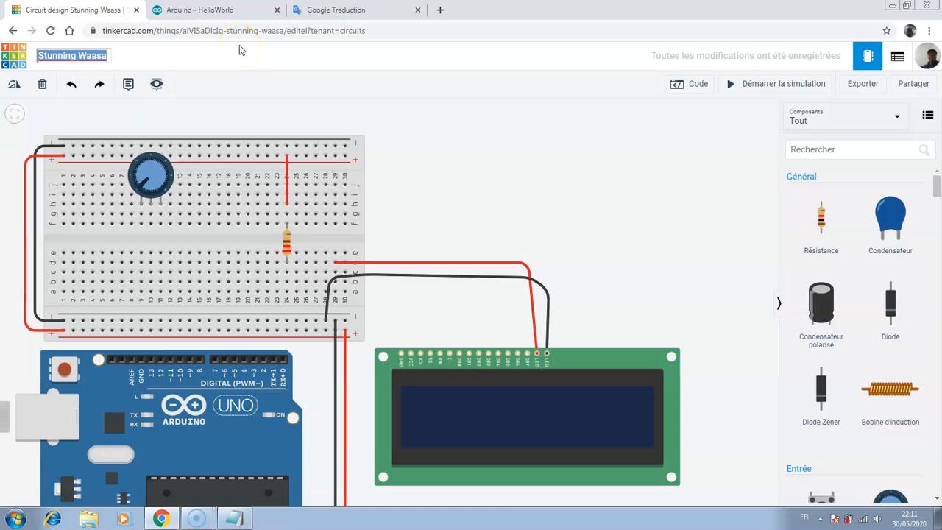
{"action": "type", "text": "LCD_TE2"}
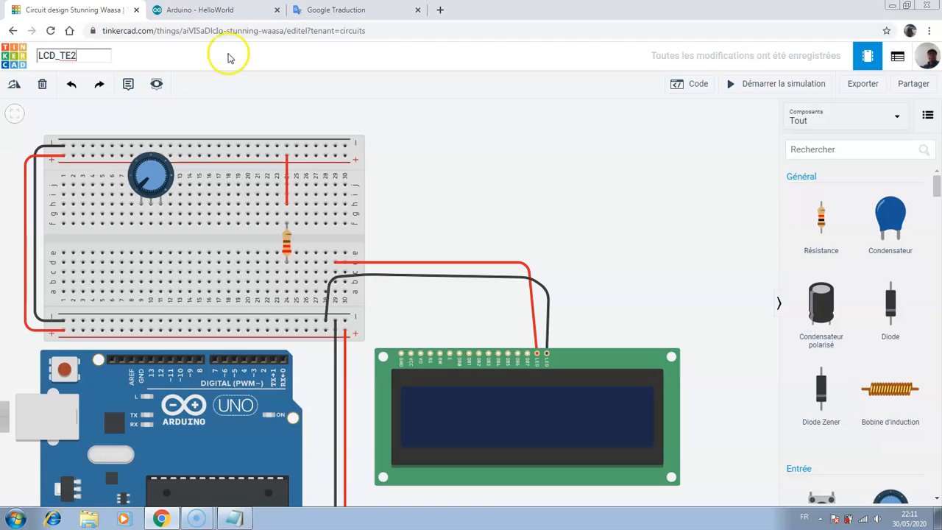
{"action": "left_click", "coordinate": [484, 170]}
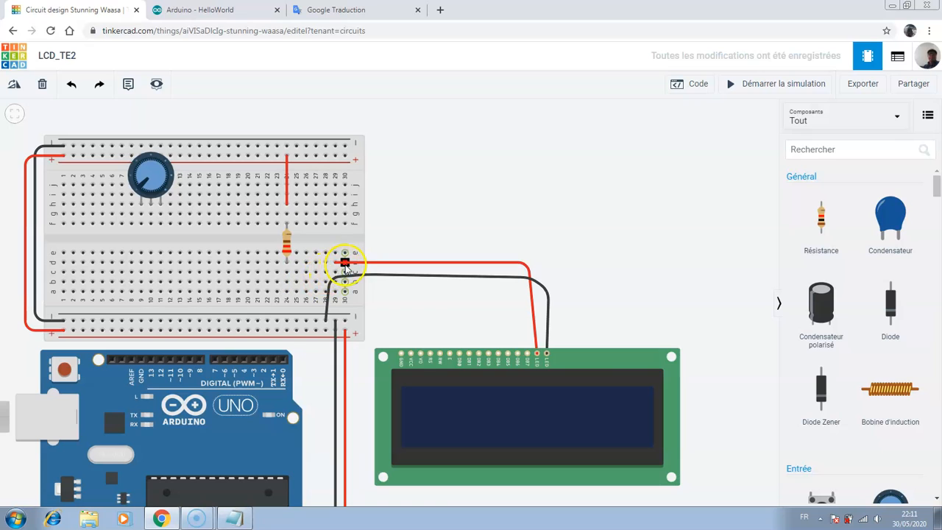
Connect breadboard hole d29, at the end of the LCD's LED cable, to c24 below the resistor with a red (rouge) cable
{"action": "left_click", "coordinate": [383, 263]}
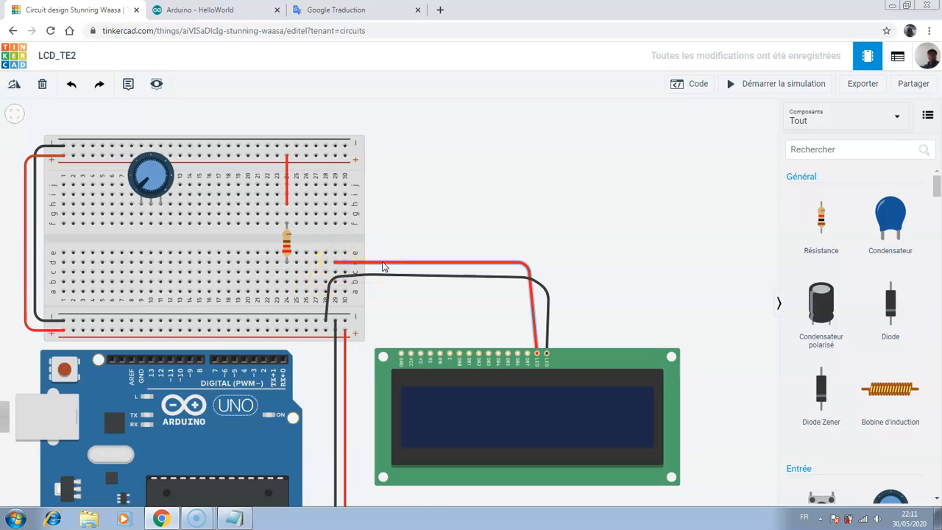
{"action": "left_click", "coordinate": [335, 262]}
{"action": "left_click_drag", "start_coordinate": [333, 262], "coordinate": [287, 273]}
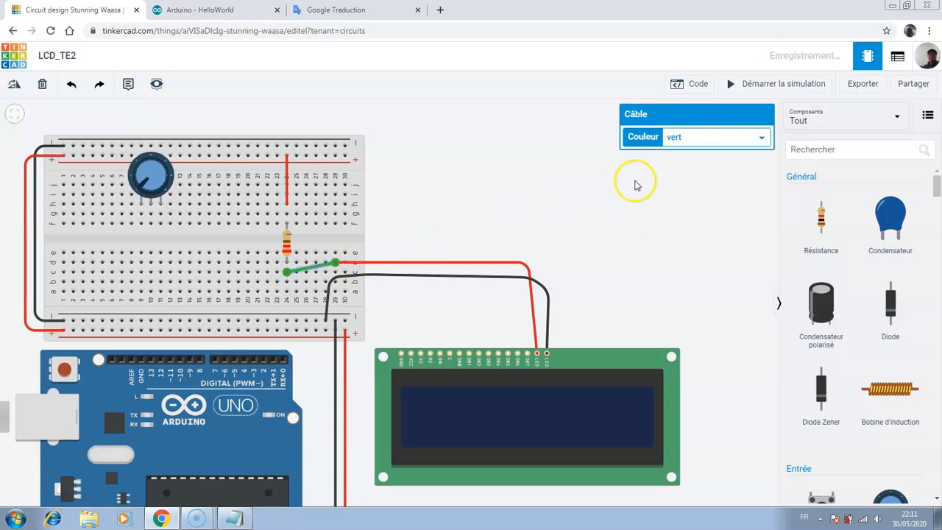
{"action": "left_click", "coordinate": [695, 137]}
{"action": "left_click", "coordinate": [679, 162]}
{"action": "left_click", "coordinate": [537, 178]}
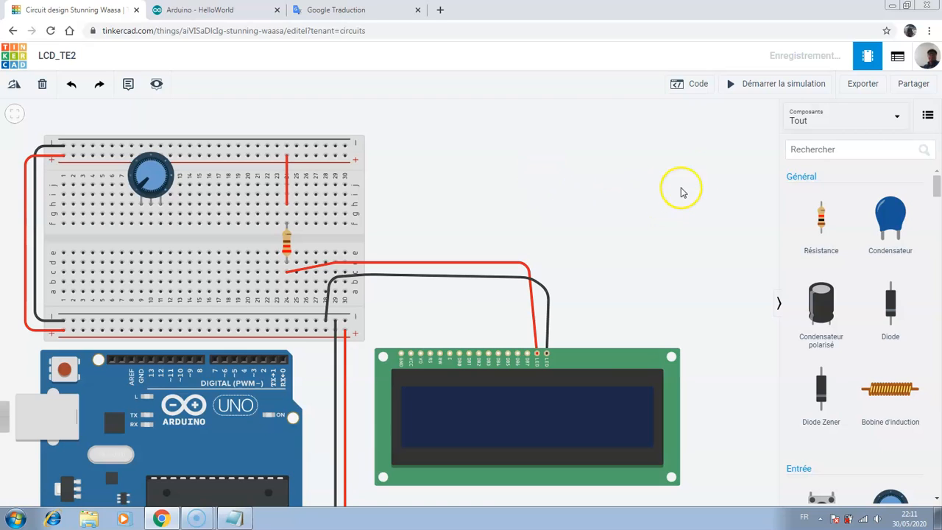
Consult the pin list in the sketch code and wire Arduino digital pin 12 to the LCD's RS pin, routing the cable across the breadboard
{"action": "left_click", "coordinate": [697, 85]}
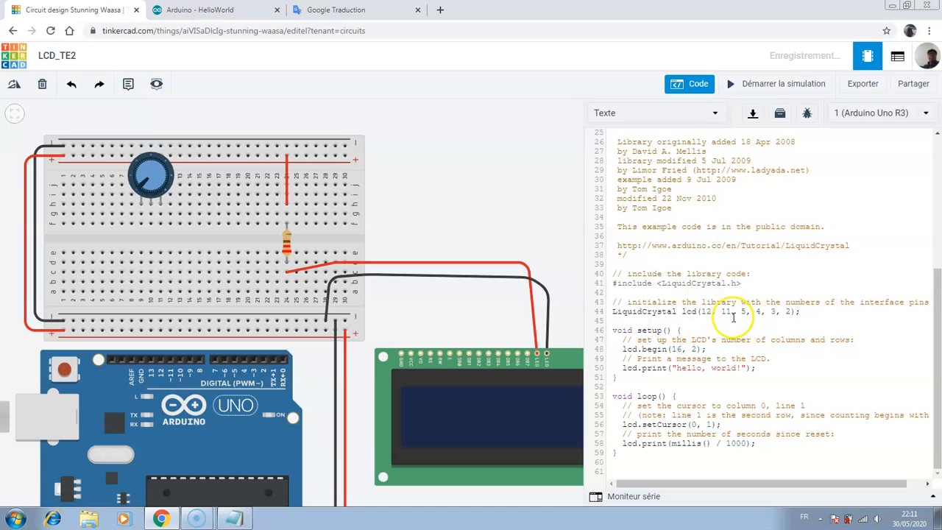
{"action": "scroll", "coordinate": [840, 195], "scroll_direction": "up", "scroll_amount": 3}
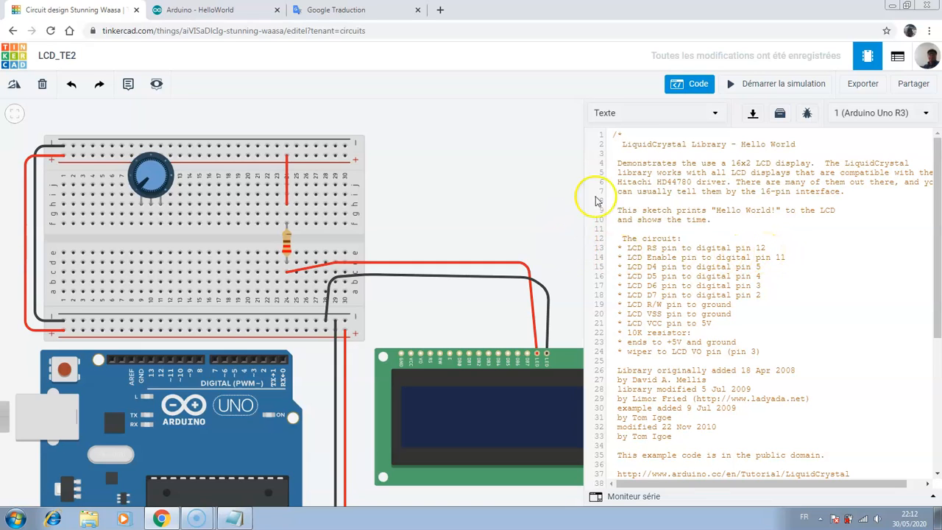
{"action": "left_click", "coordinate": [679, 84]}
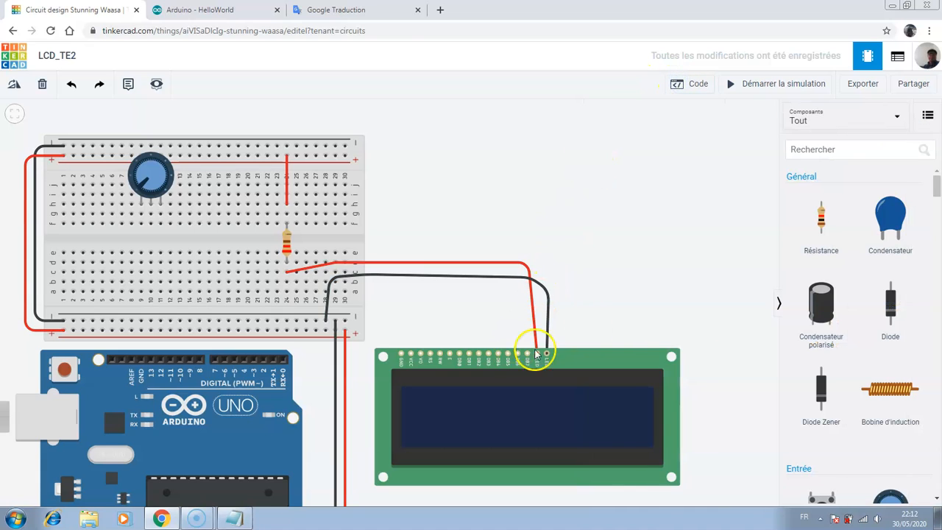
{"action": "scroll", "coordinate": [636, 269], "scroll_direction": "up", "scroll_amount": 3}
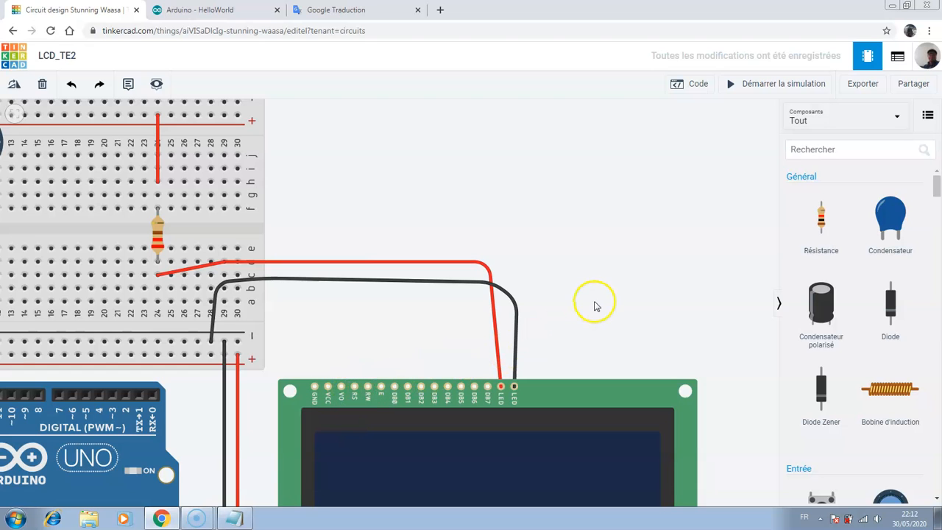
{"action": "scroll", "coordinate": [572, 297], "scroll_direction": "down", "scroll_amount": 2}
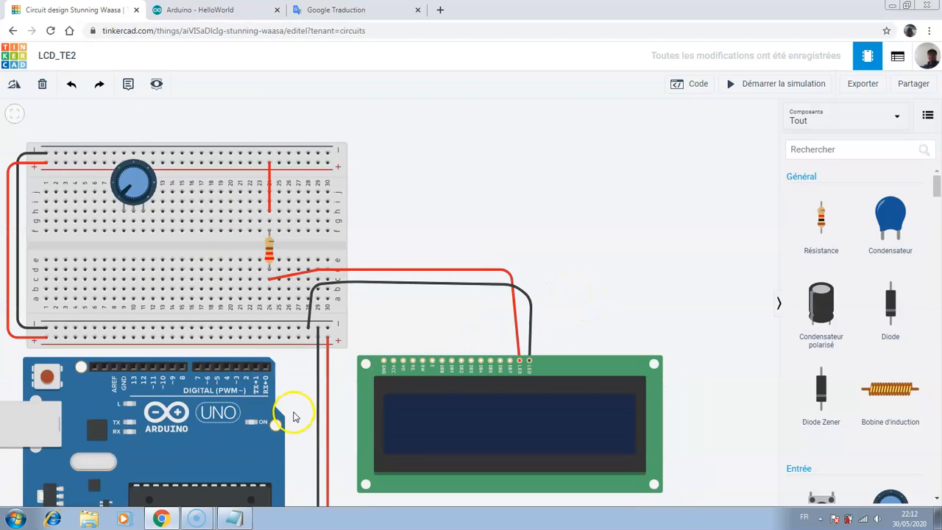
{"action": "left_click", "coordinate": [144, 377]}
{"action": "left_click", "coordinate": [143, 321]}
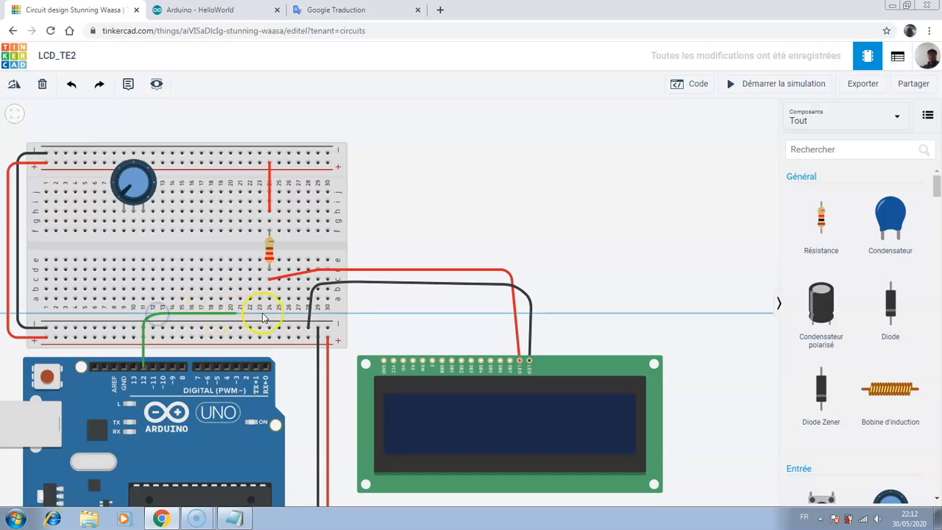
{"action": "left_click", "coordinate": [371, 323]}
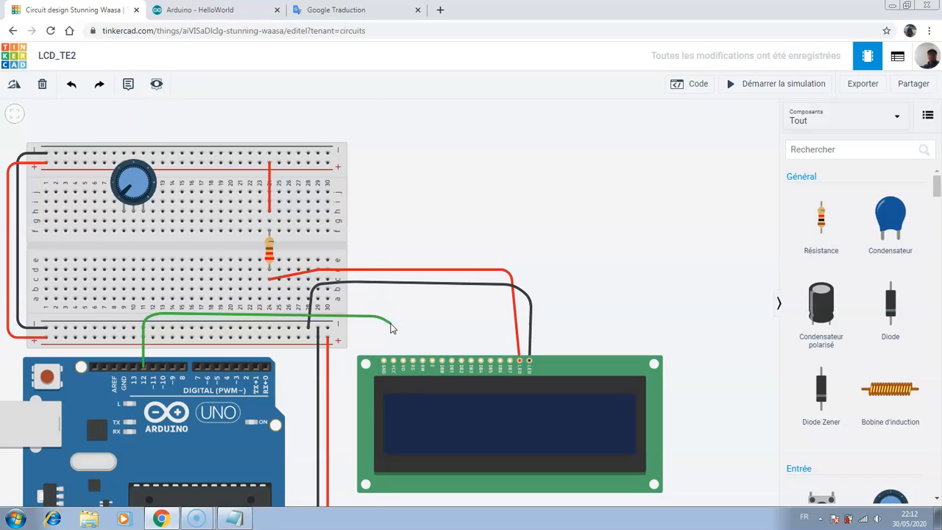
{"action": "left_click", "coordinate": [413, 361]}
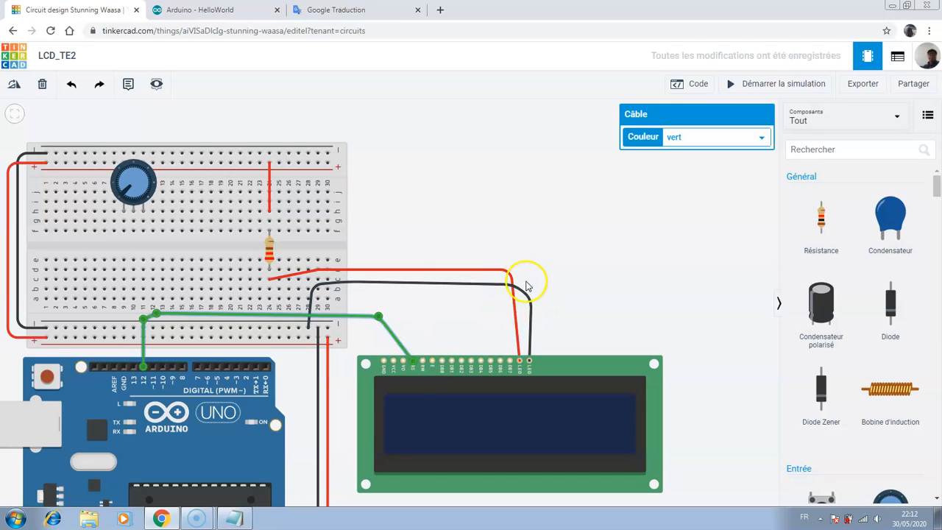
{"action": "left_click", "coordinate": [450, 310]}
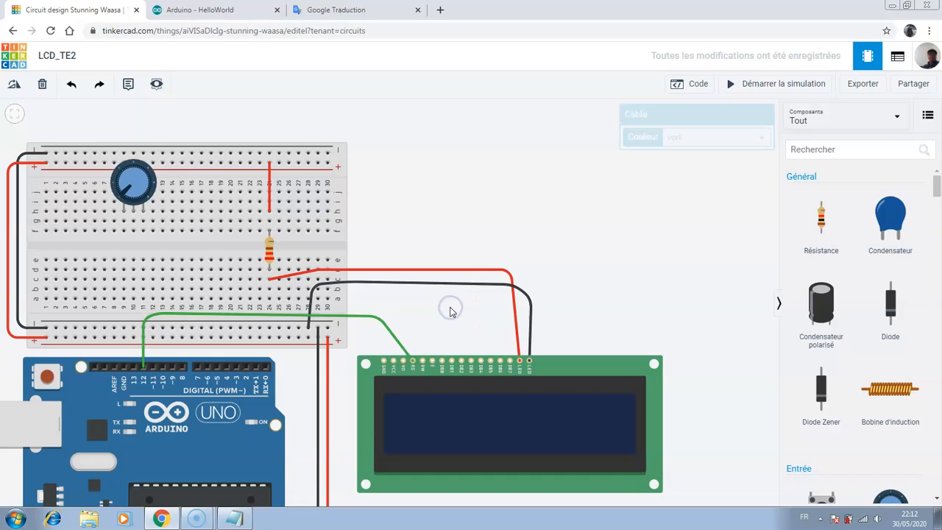
Set the colour of the cable between Arduino pin 12 and the LCD's RS pin to violet
{"action": "left_click", "coordinate": [390, 329]}
{"action": "left_click", "coordinate": [766, 137]}
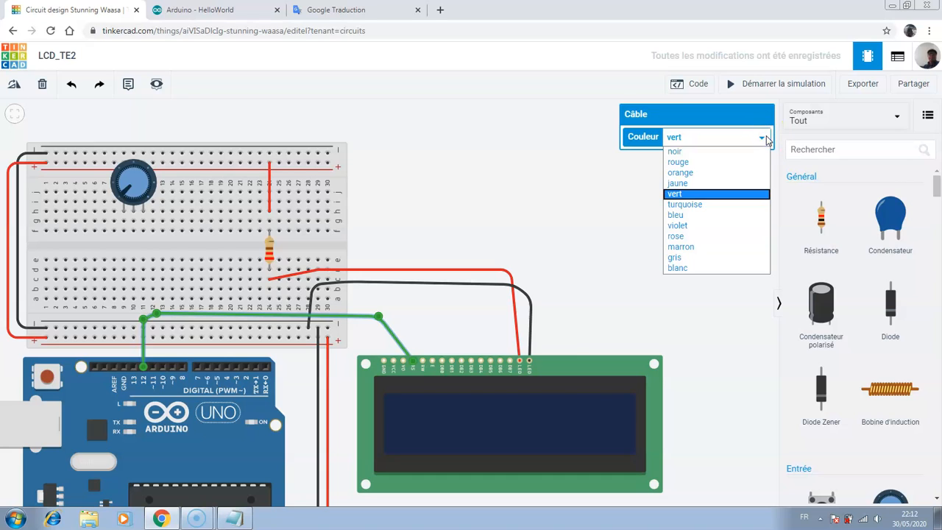
{"action": "left_click", "coordinate": [692, 226]}
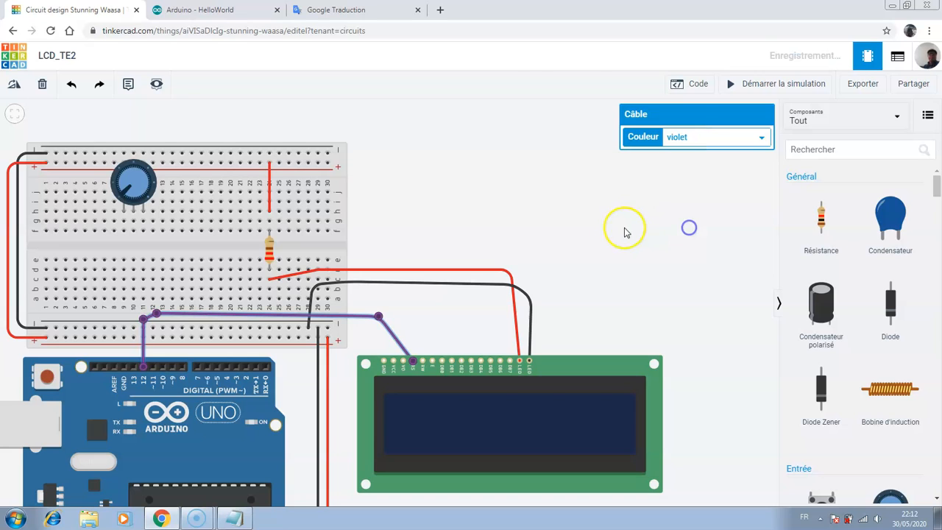
{"action": "left_click", "coordinate": [557, 212]}
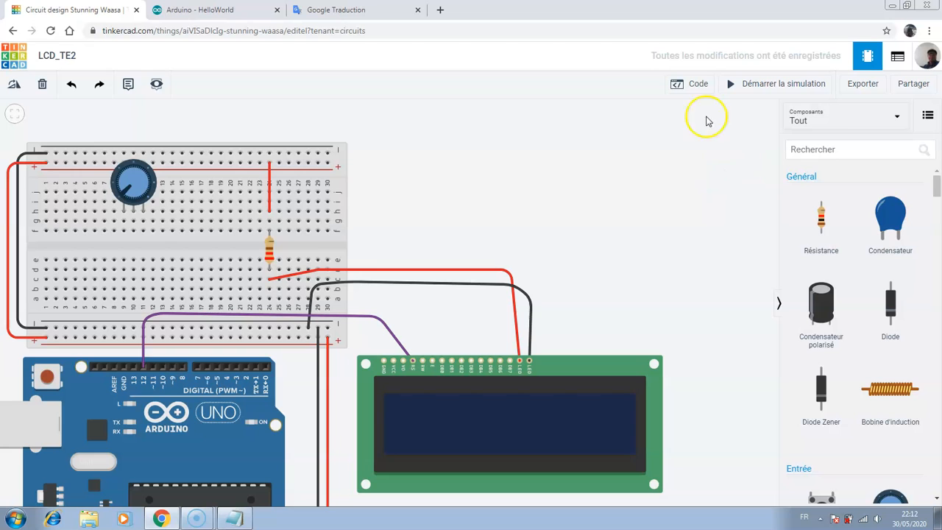
Wire Arduino digital pin 11 to the LCD's enable pin (E), routed just above the RS cable, and colour the cable violet
{"action": "left_click", "coordinate": [685, 84]}
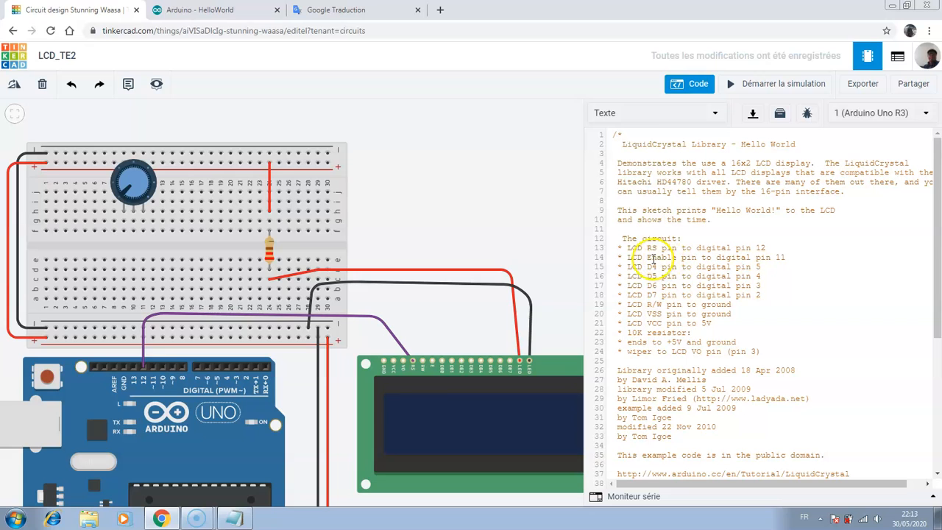
{"action": "left_click", "coordinate": [679, 85]}
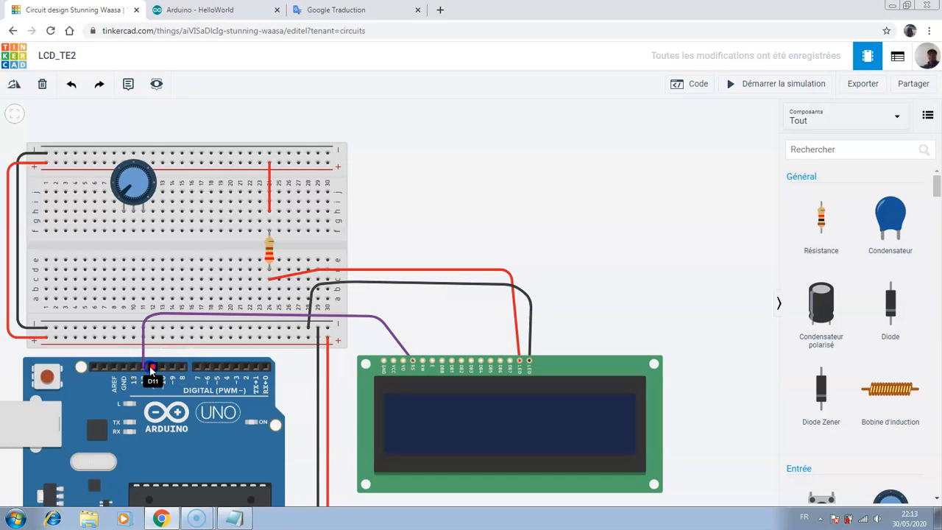
{"action": "left_click", "coordinate": [152, 316]}
{"action": "left_click", "coordinate": [163, 308]}
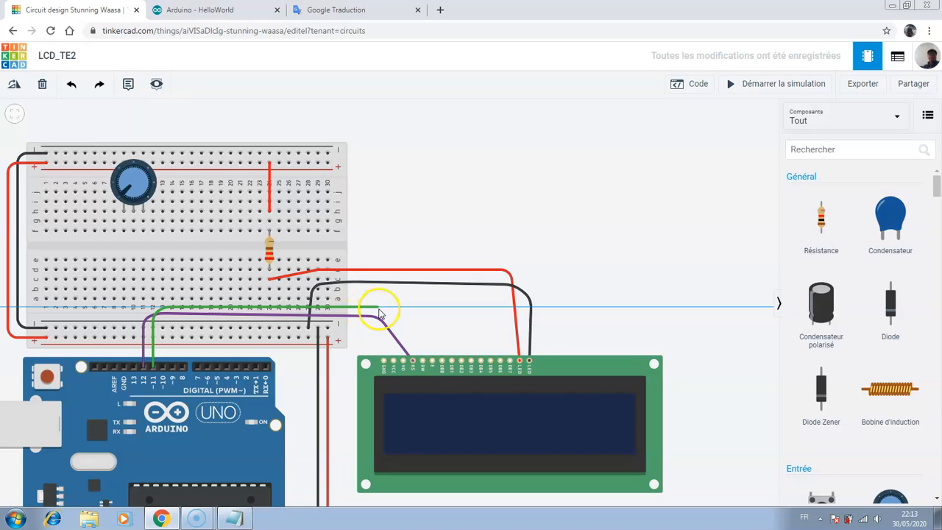
{"action": "left_click", "coordinate": [420, 313]}
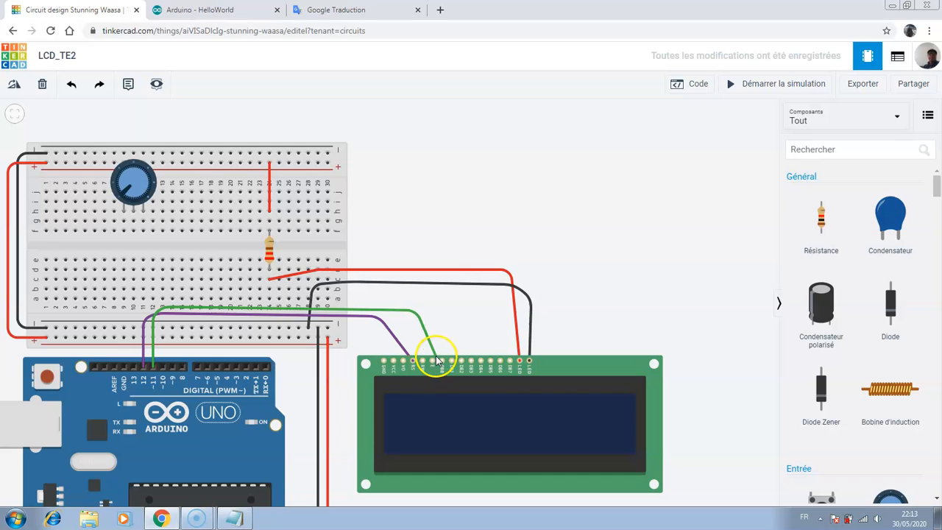
{"action": "left_click", "coordinate": [432, 361]}
{"action": "left_click", "coordinate": [433, 361]}
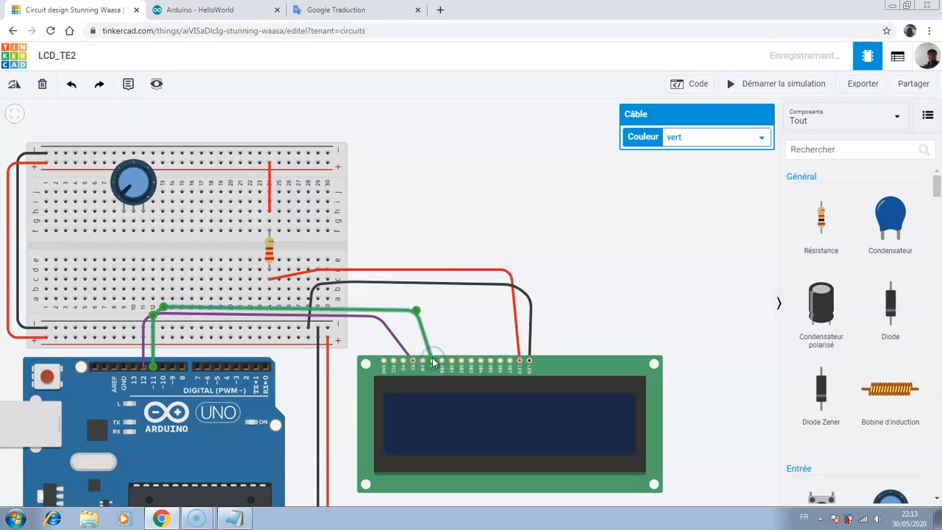
{"action": "left_click", "coordinate": [764, 139]}
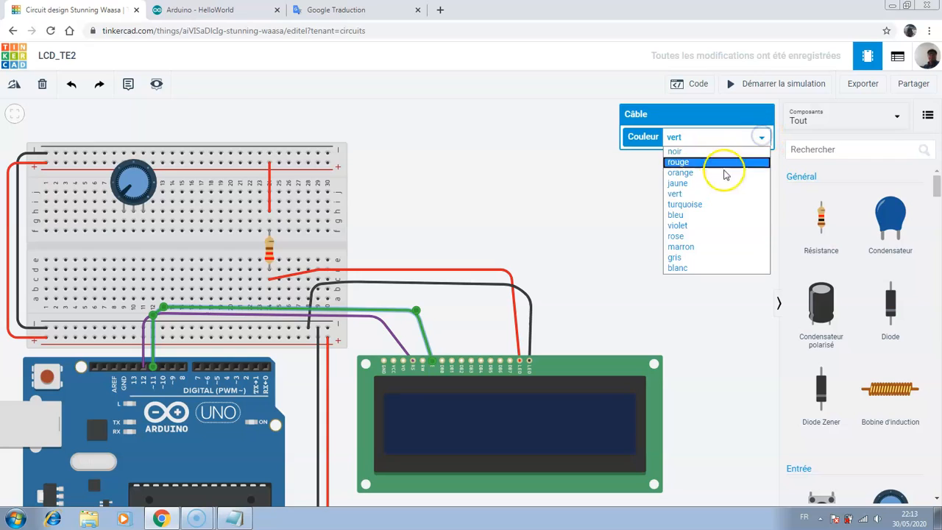
{"action": "left_click", "coordinate": [692, 226]}
{"action": "left_click", "coordinate": [604, 274]}
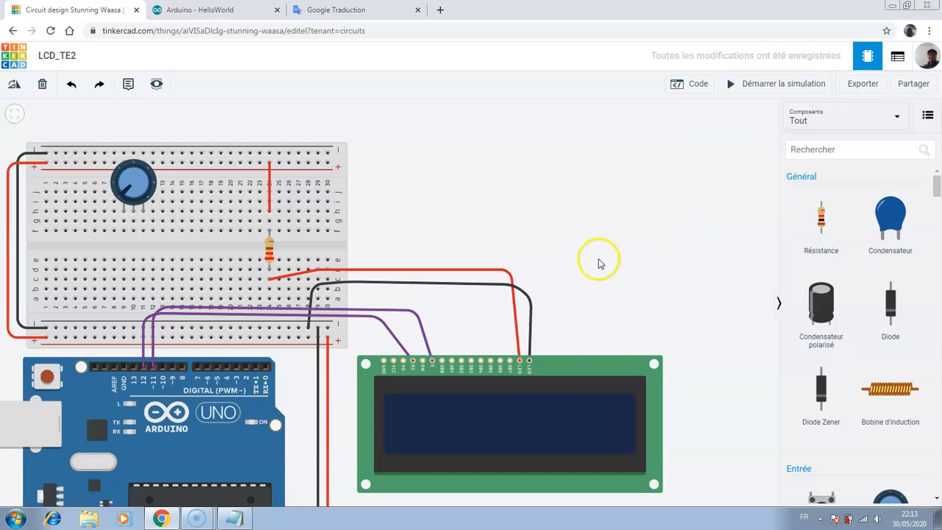
Wire the breadboard's lower negative rail near column 27 to the LCD's RW pin and colour the cable black (noir)
{"action": "left_click", "coordinate": [684, 84]}
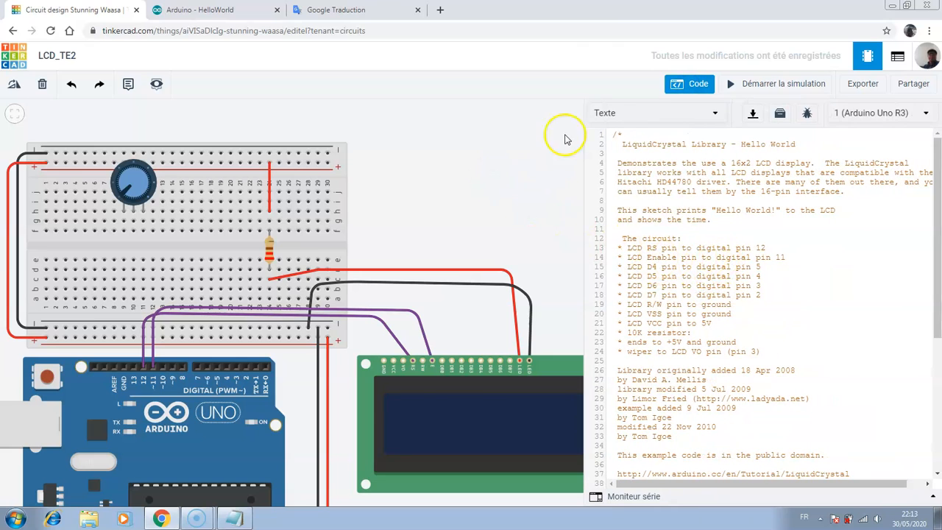
{"action": "left_click", "coordinate": [696, 86]}
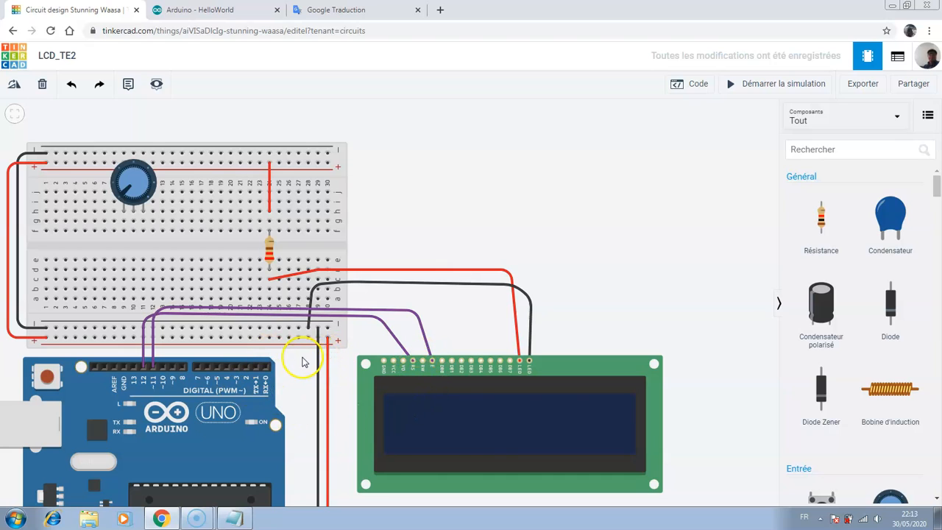
{"action": "left_click", "coordinate": [297, 329]}
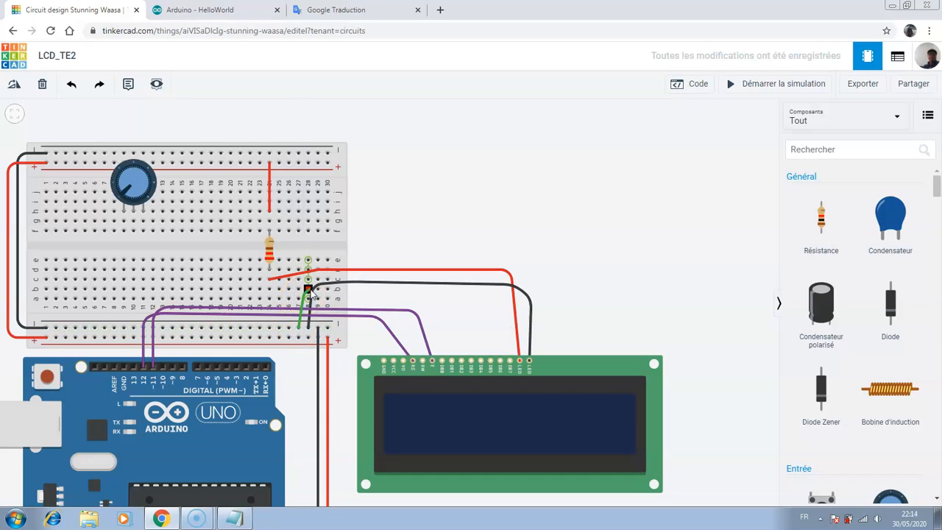
{"action": "left_click", "coordinate": [361, 294]}
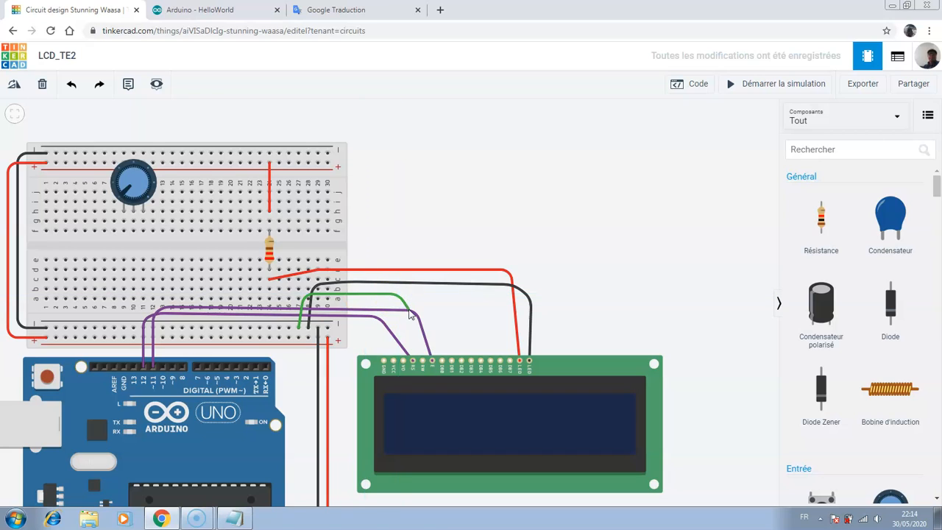
{"action": "left_click", "coordinate": [424, 363]}
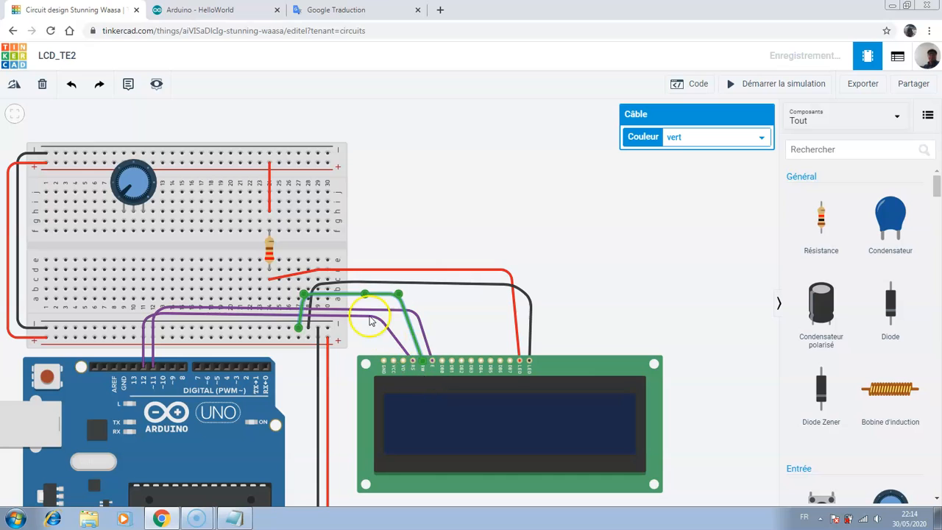
{"action": "left_click", "coordinate": [761, 139]}
{"action": "left_click", "coordinate": [675, 151]}
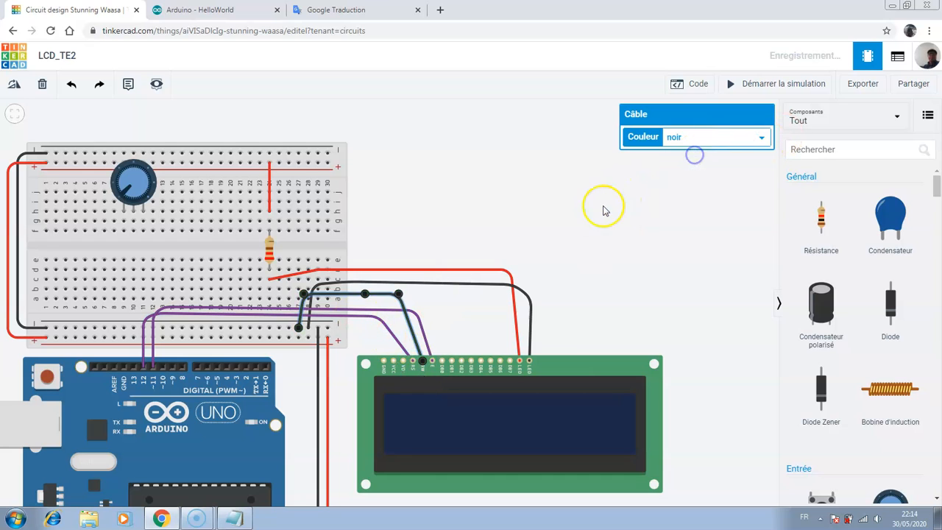
{"action": "left_click", "coordinate": [604, 210]}
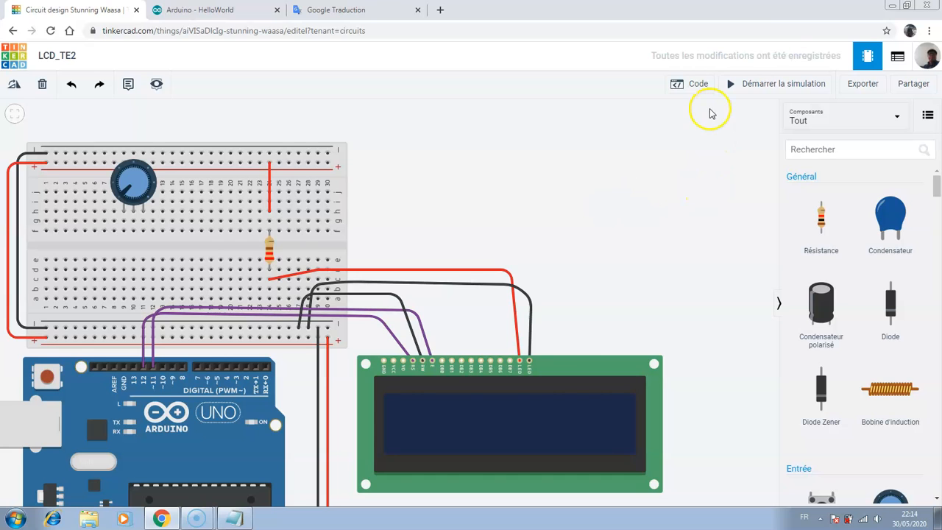
Check the circuit notes in the sketch code for the LCD's remaining pin connections
{"action": "left_click", "coordinate": [689, 85]}
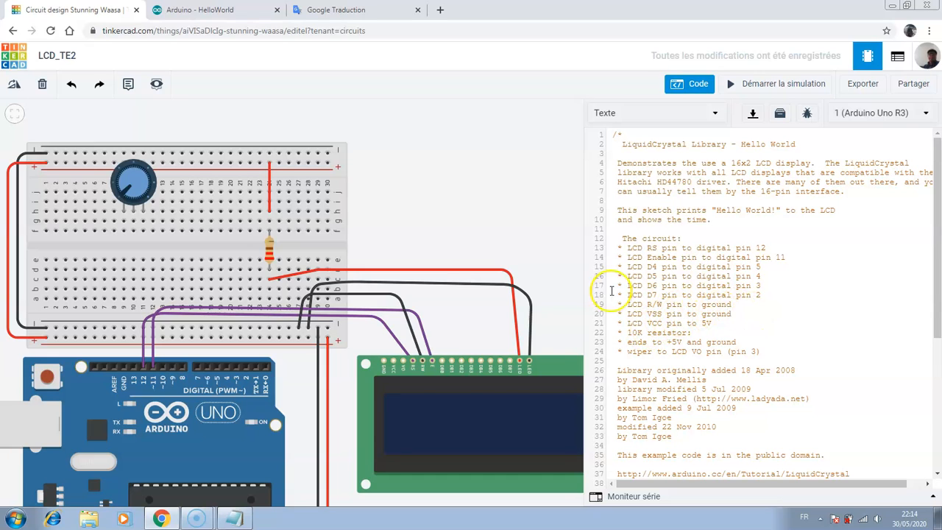
{"action": "left_click", "coordinate": [556, 238]}
{"action": "left_click", "coordinate": [689, 84]}
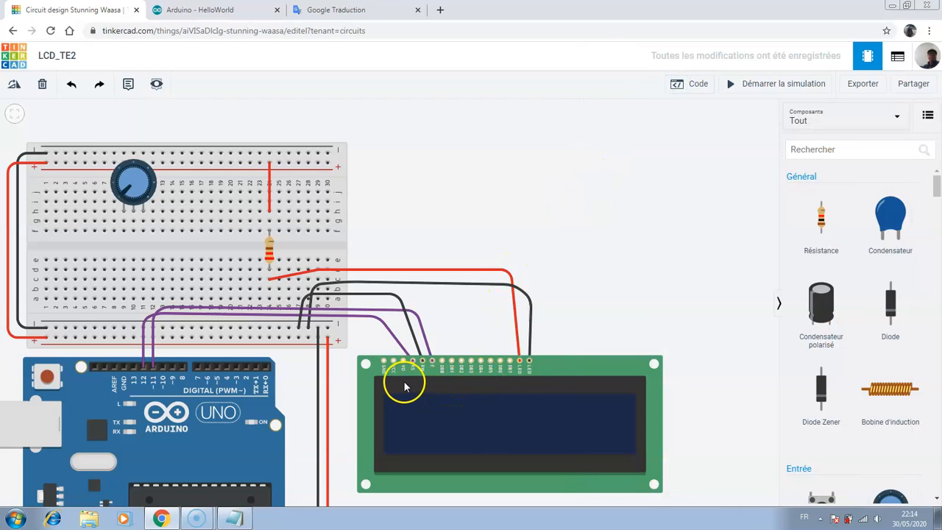
{"action": "scroll", "coordinate": [576, 326], "scroll_direction": "up", "scroll_amount": 3}
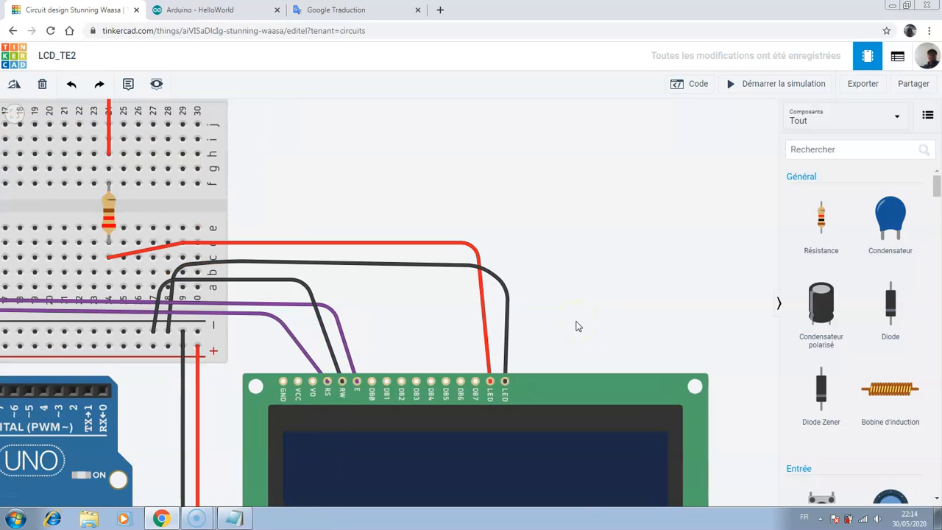
{"action": "left_click", "coordinate": [371, 409]}
{"action": "left_click", "coordinate": [283, 392]}
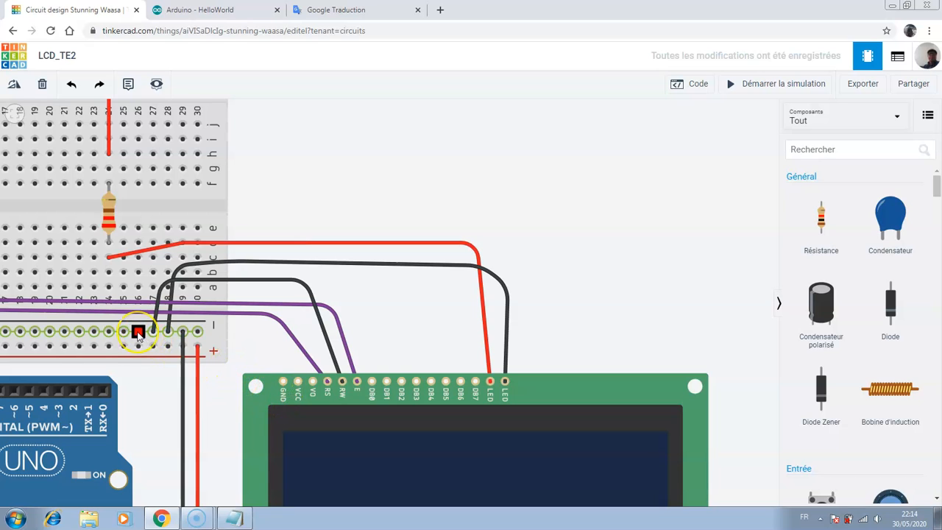
{"action": "left_click", "coordinate": [138, 332]}
{"action": "left_click", "coordinate": [138, 288]}
{"action": "left_click", "coordinate": [138, 288]}
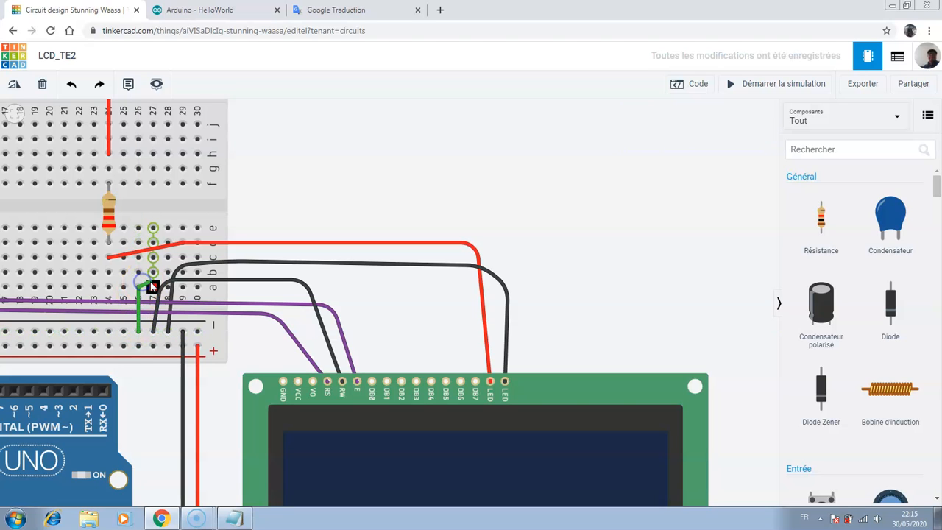
{"action": "left_click", "coordinate": [154, 273]}
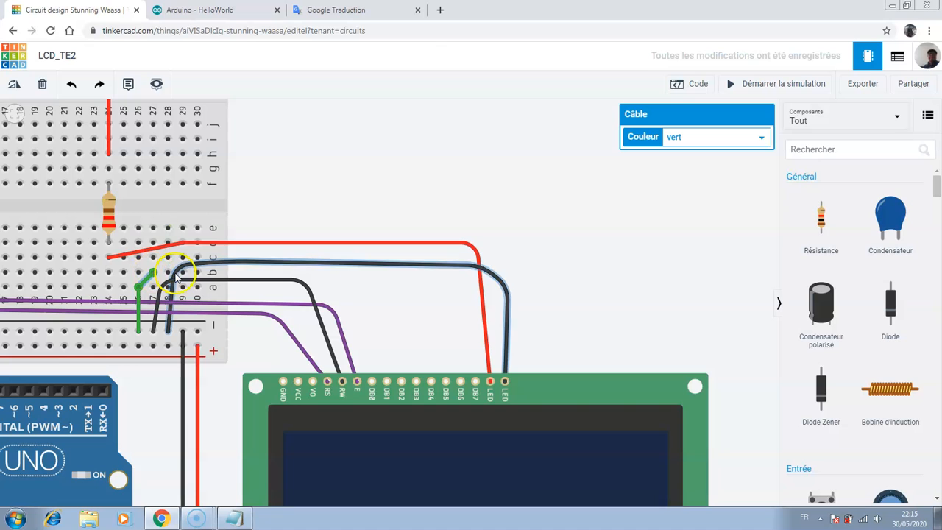
{"action": "left_click", "coordinate": [72, 84]}
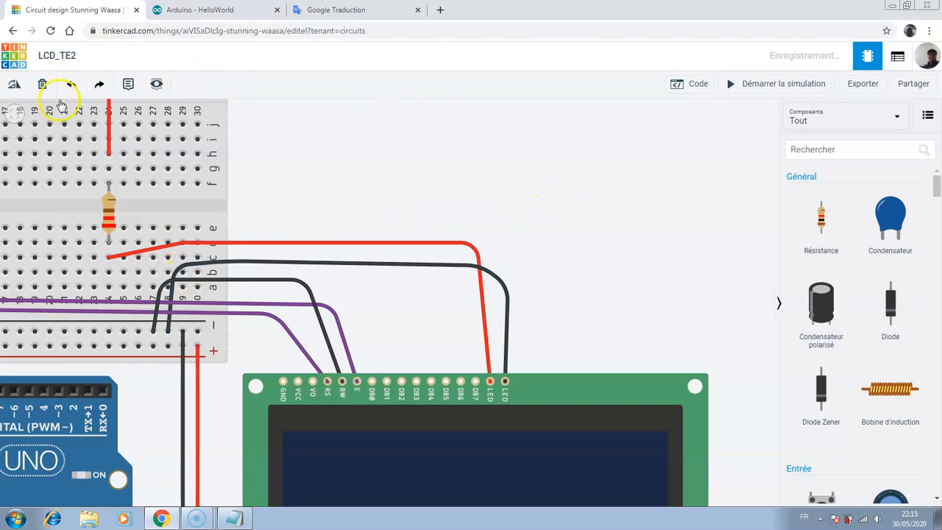
{"action": "left_click", "coordinate": [152, 346]}
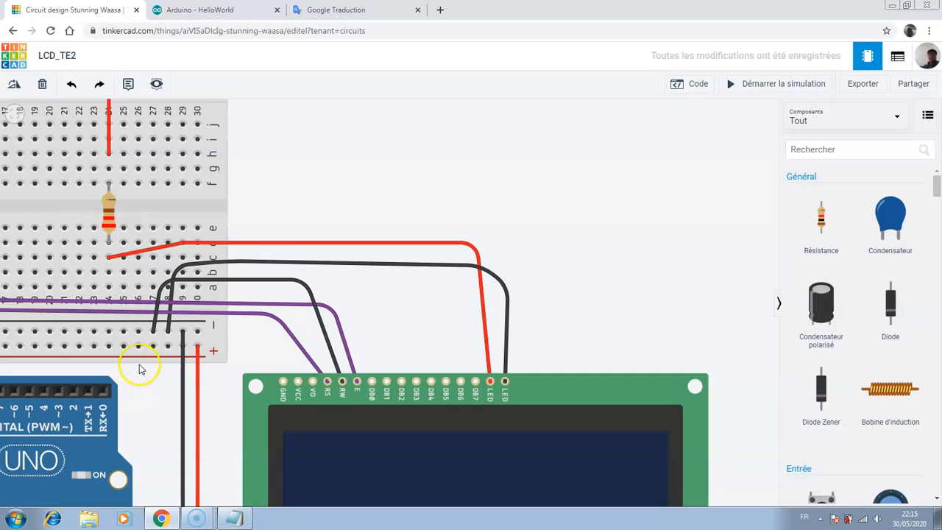
{"action": "left_click_drag", "start_coordinate": [137, 339], "coordinate": [304, 374]}
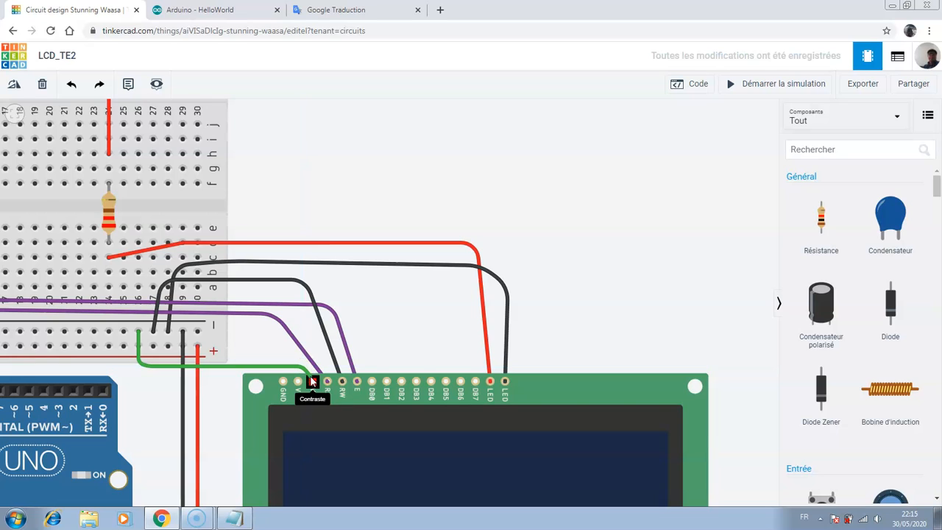
{"action": "left_click", "coordinate": [312, 380]}
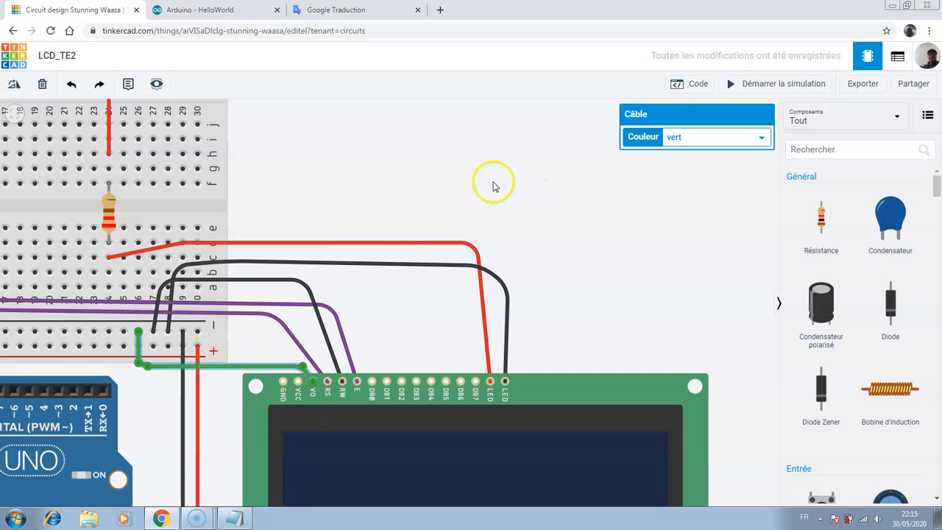
{"action": "left_click", "coordinate": [70, 86]}
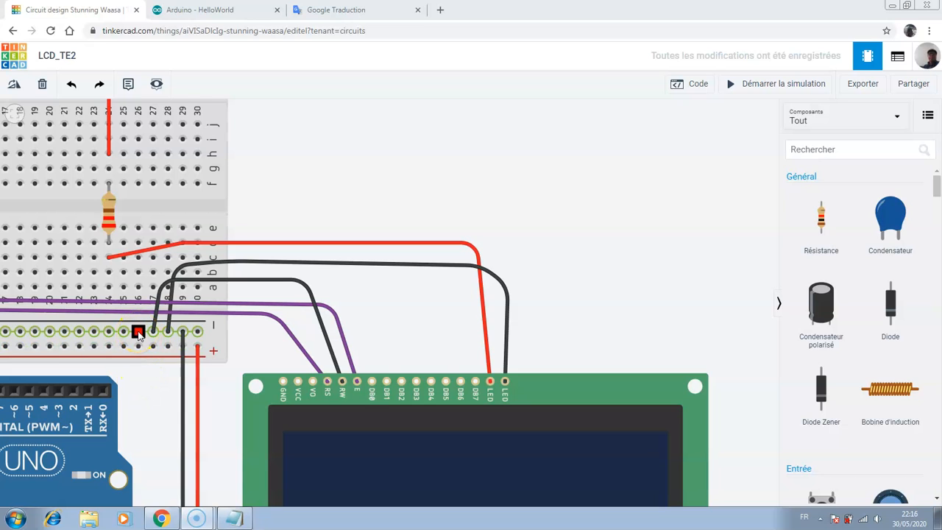
Wire the breadboard's lower negative rail near column 26 to the LCD's GND pin, routed above the RS cable, and colour the cable black (noir)
{"action": "left_click", "coordinate": [137, 333]}
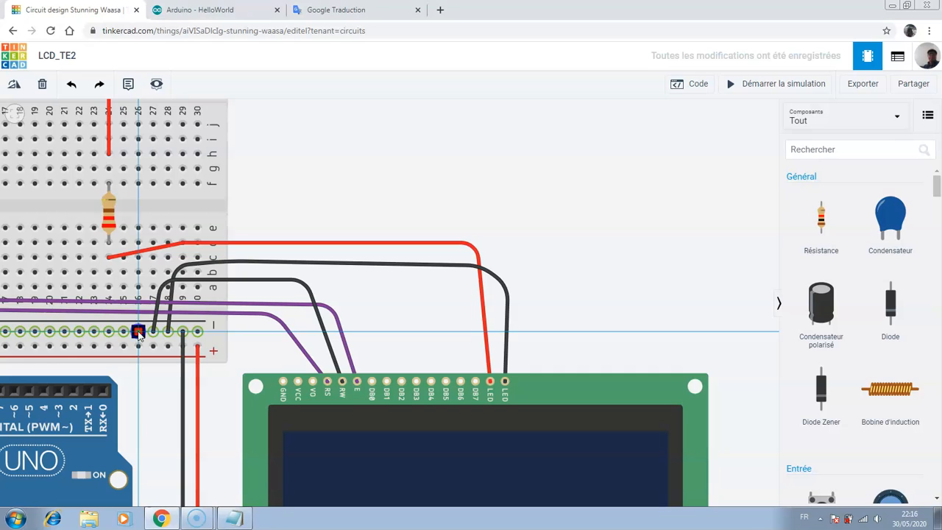
{"action": "left_click", "coordinate": [180, 300]}
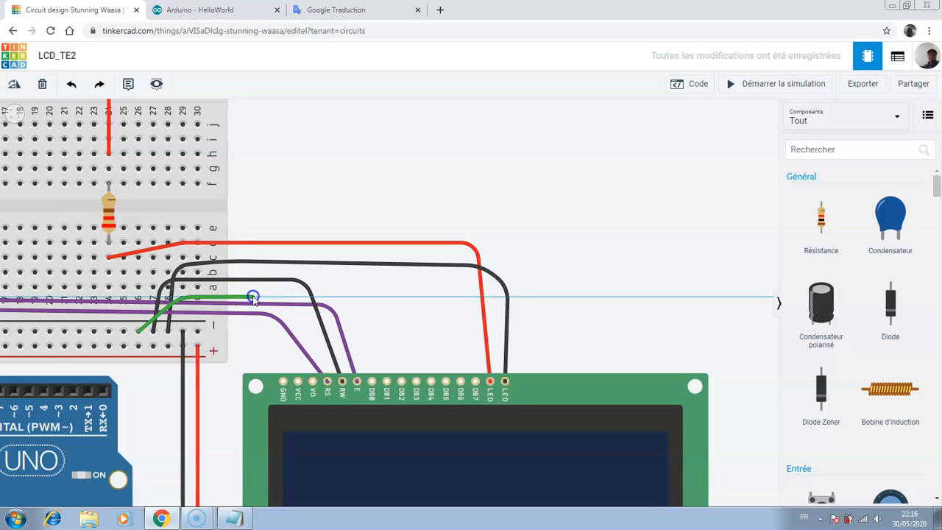
{"action": "left_click_drag", "start_coordinate": [257, 302], "coordinate": [282, 382]}
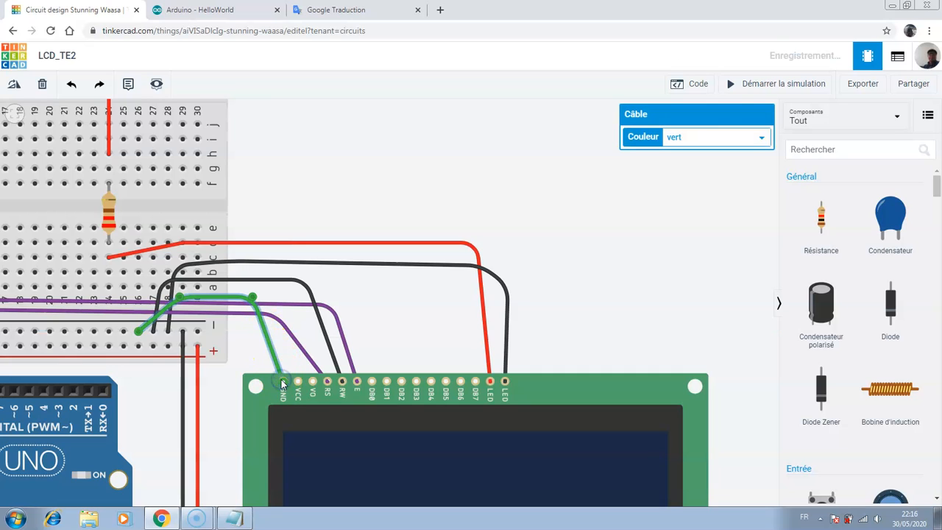
{"action": "left_click", "coordinate": [763, 137]}
{"action": "left_click", "coordinate": [699, 152]}
{"action": "left_click", "coordinate": [635, 220]}
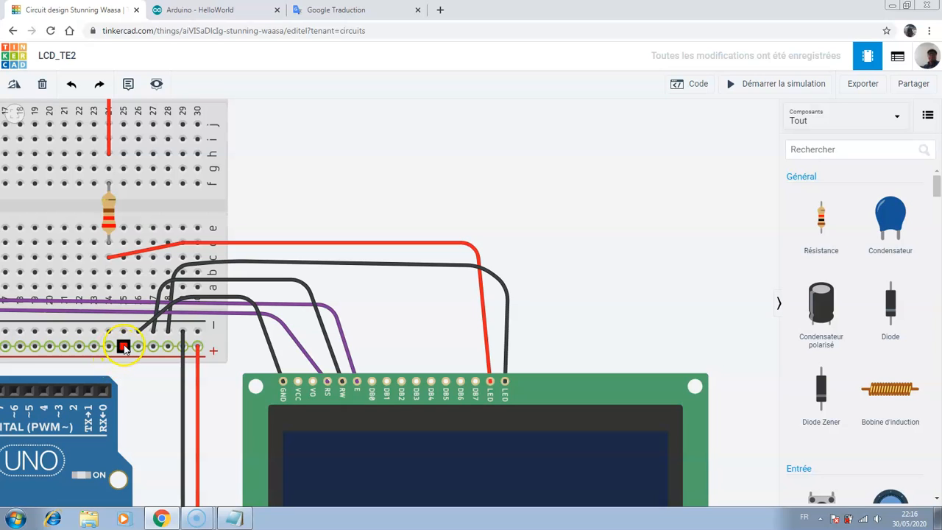
Wire the breadboard's lower positive rail near column 25 to the LCD's VCC pin, routed below the rail, and colour the cable red (rouge)
{"action": "left_click", "coordinate": [123, 347]}
{"action": "left_click", "coordinate": [129, 367]}
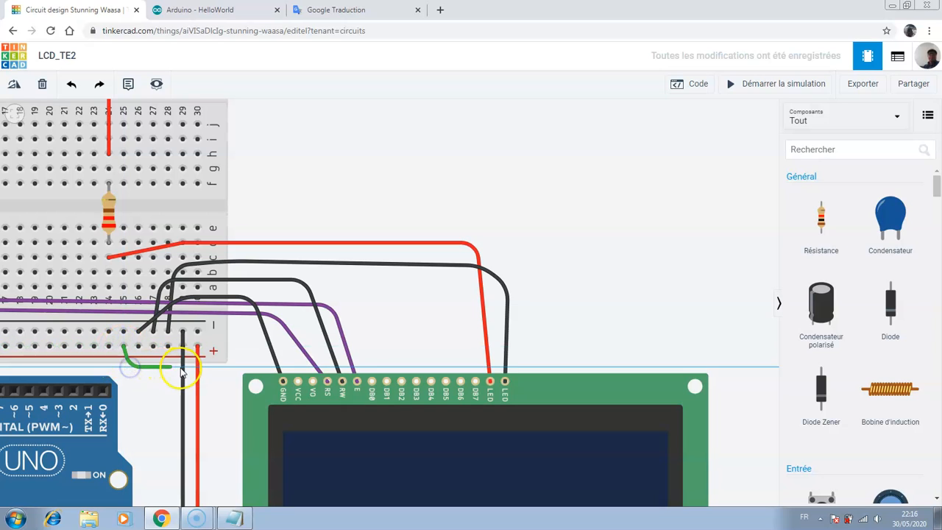
{"action": "left_click", "coordinate": [299, 382]}
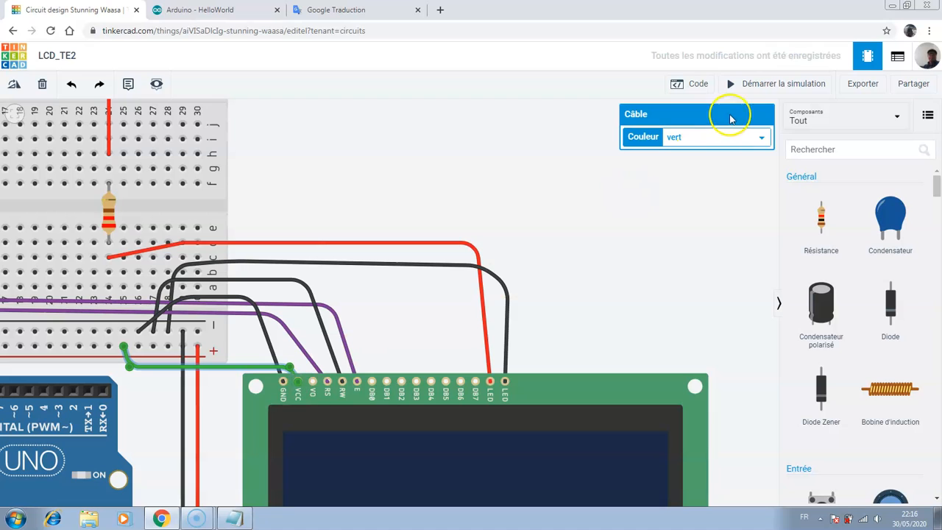
{"action": "left_click", "coordinate": [763, 140]}
{"action": "left_click", "coordinate": [684, 162]}
{"action": "left_click", "coordinate": [631, 225]}
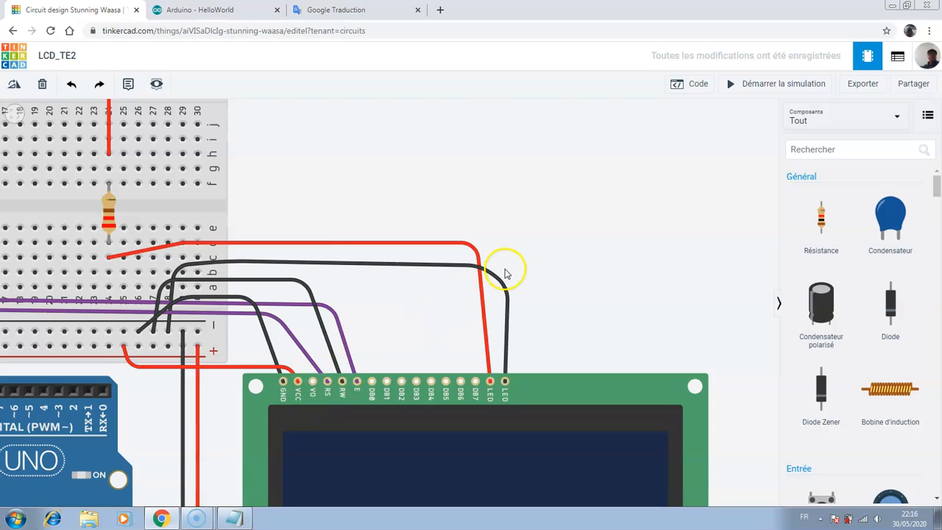
Move the potentiometer two columns toward the start of the breadboard so its pins sit in columns 7, 8 and 9 of row h
{"action": "scroll", "coordinate": [564, 207], "scroll_direction": "up", "scroll_amount": 1}
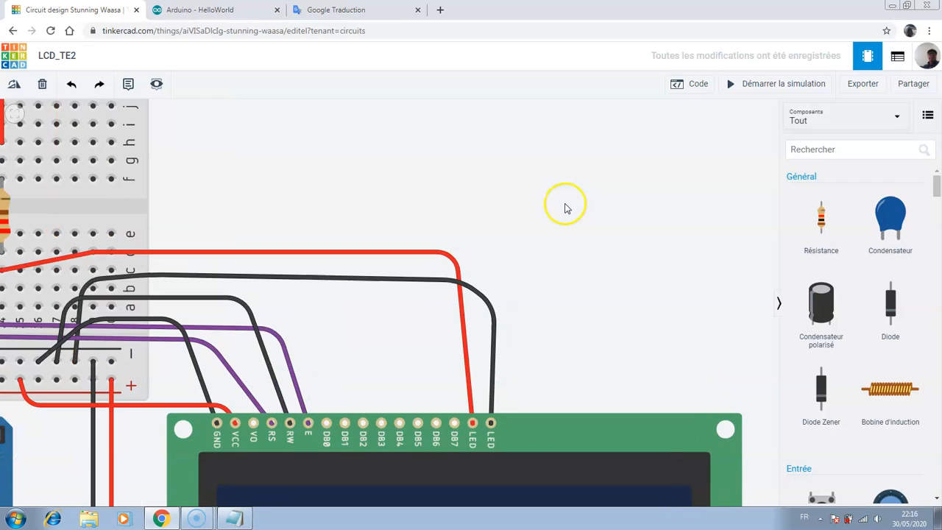
{"action": "scroll", "coordinate": [564, 208], "scroll_direction": "down", "scroll_amount": 1}
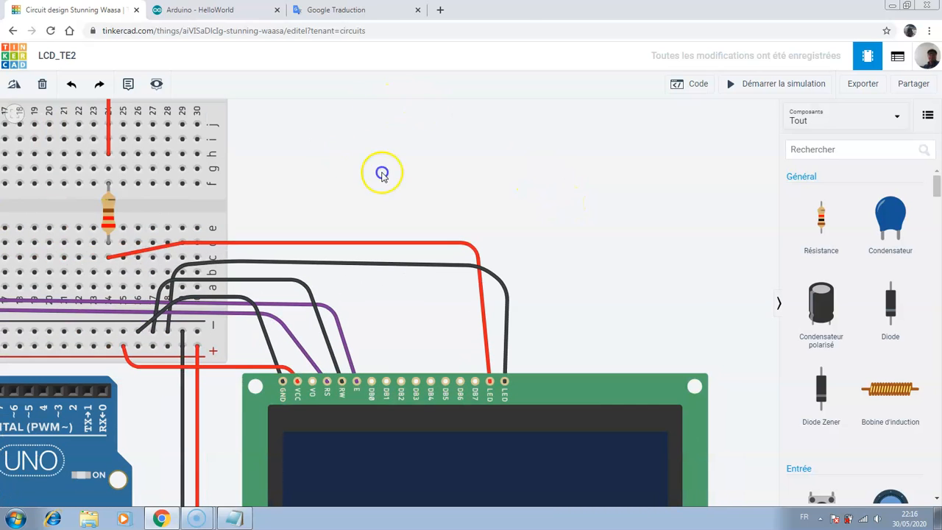
{"action": "left_click_drag", "start_coordinate": [381, 169], "coordinate": [507, 185]}
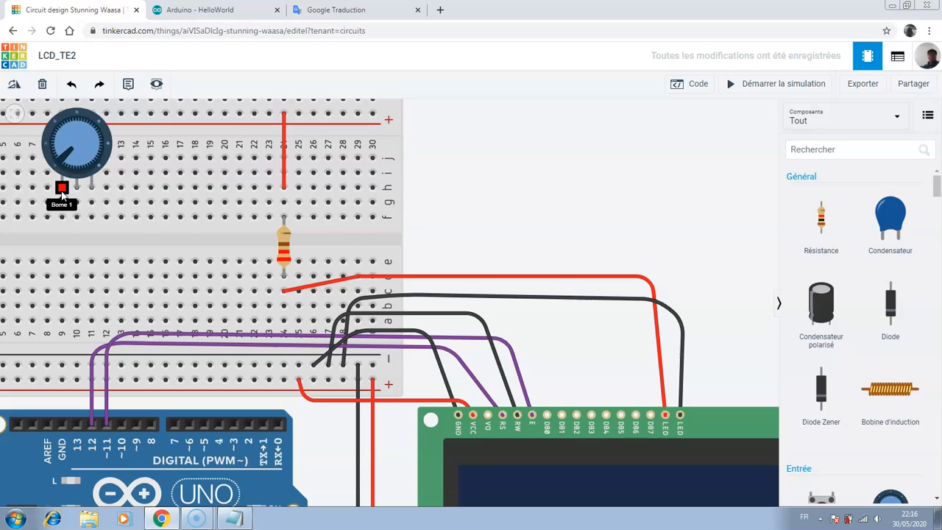
{"action": "left_click", "coordinate": [74, 143]}
{"action": "left_click_drag", "start_coordinate": [74, 144], "coordinate": [43, 144]}
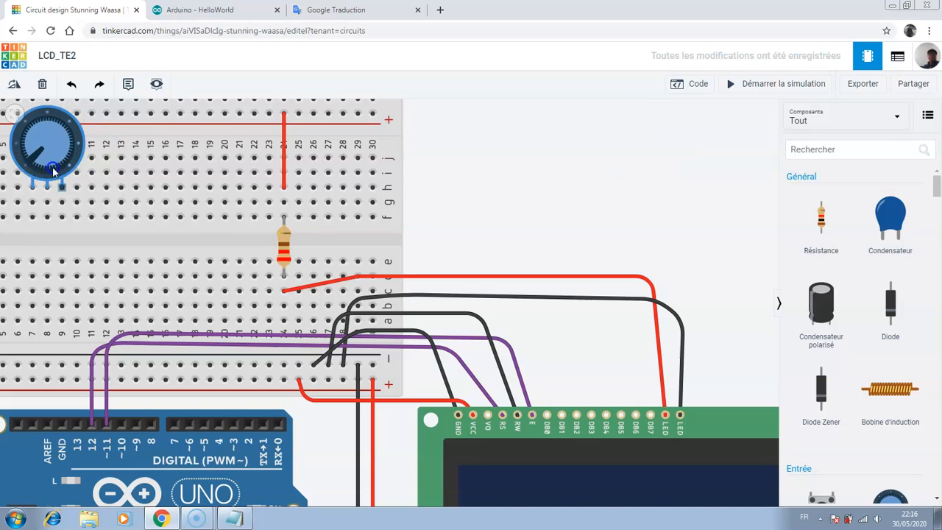
{"action": "left_click", "coordinate": [87, 231]}
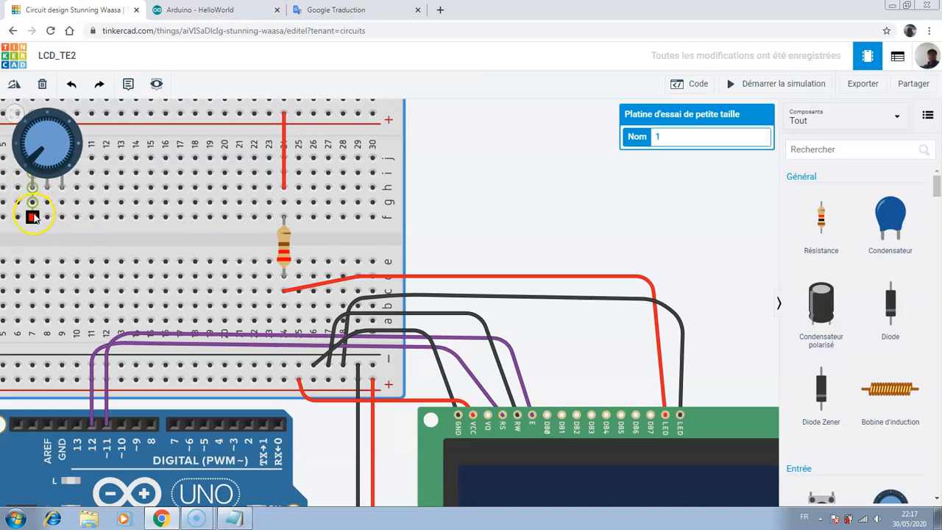
Wire the potentiometer's pin in column 7, from row f, straight to the lower positive rail and colour the cable red (rouge)
{"action": "left_click", "coordinate": [32, 218]}
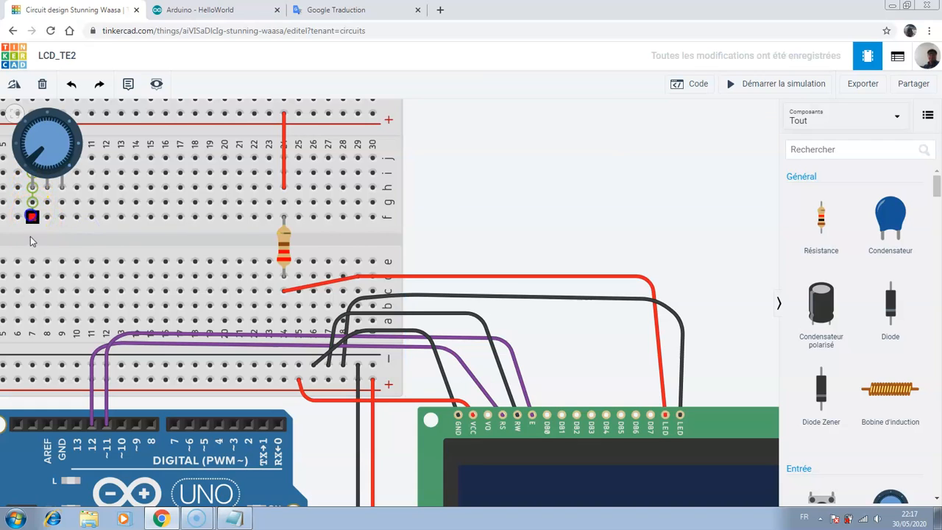
{"action": "left_click", "coordinate": [32, 380]}
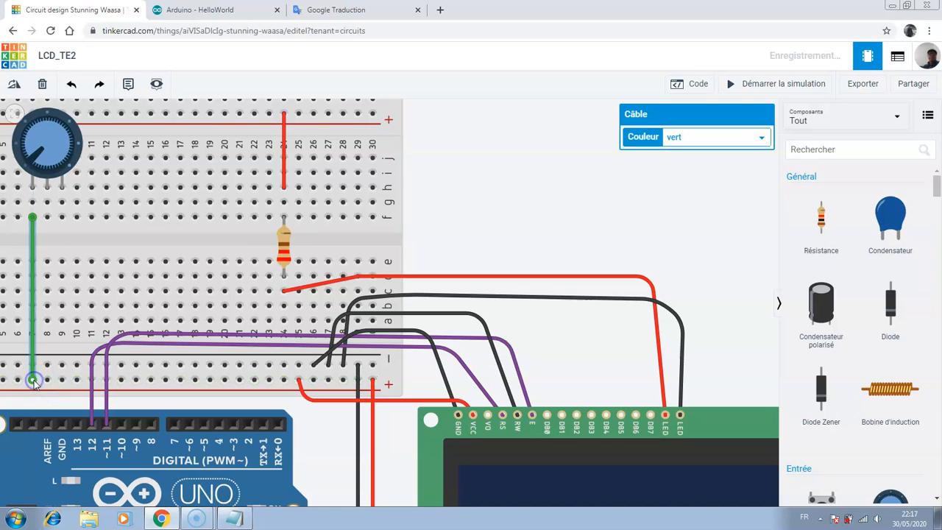
{"action": "left_click", "coordinate": [765, 140]}
{"action": "left_click", "coordinate": [701, 163]}
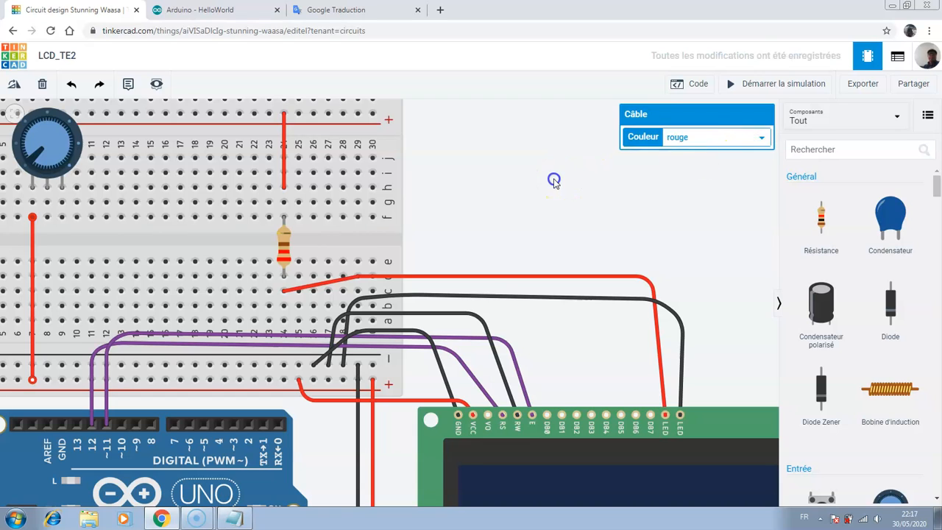
{"action": "left_click", "coordinate": [555, 181]}
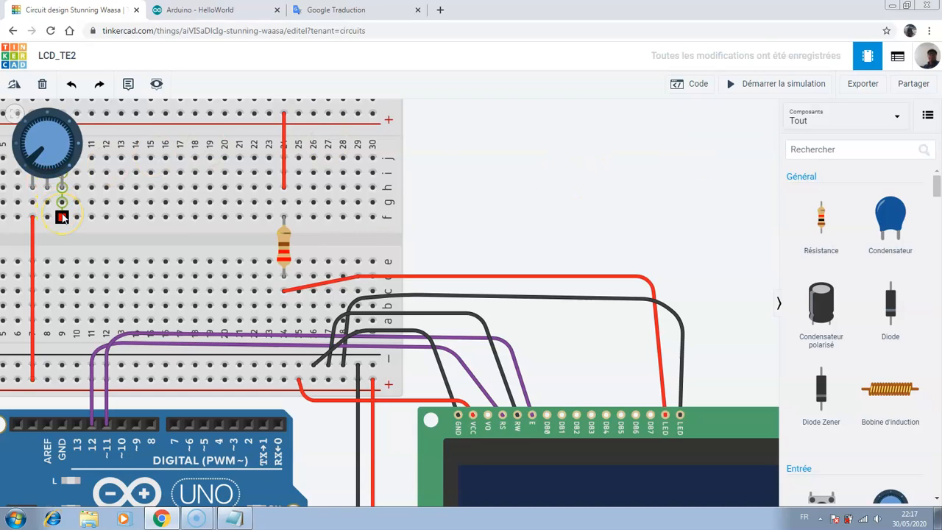
Wire the potentiometer's pin in column 9, from row f, straight to the lower negative rail and colour the cable black (noir)
{"action": "left_click_drag", "start_coordinate": [62, 218], "coordinate": [63, 364]}
{"action": "left_click", "coordinate": [63, 365]}
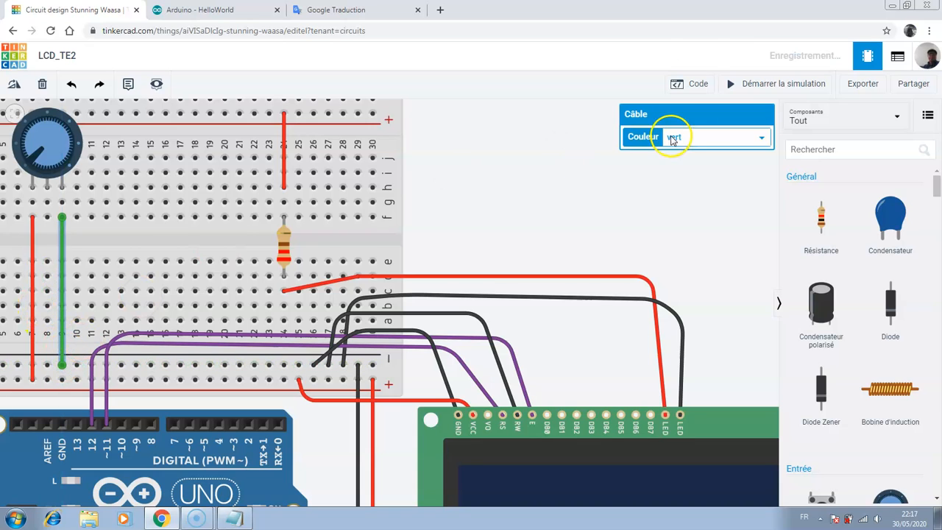
{"action": "left_click", "coordinate": [757, 138]}
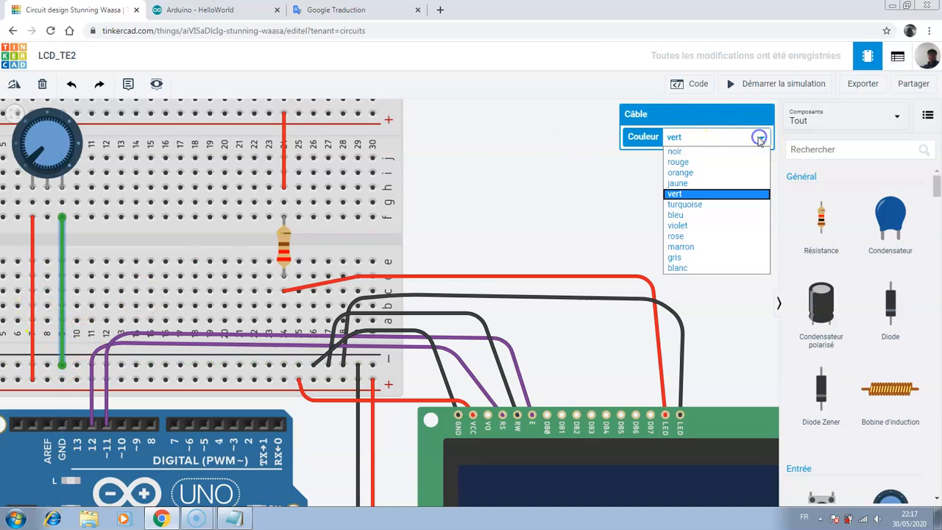
{"action": "left_click", "coordinate": [713, 152]}
{"action": "left_click", "coordinate": [549, 168]}
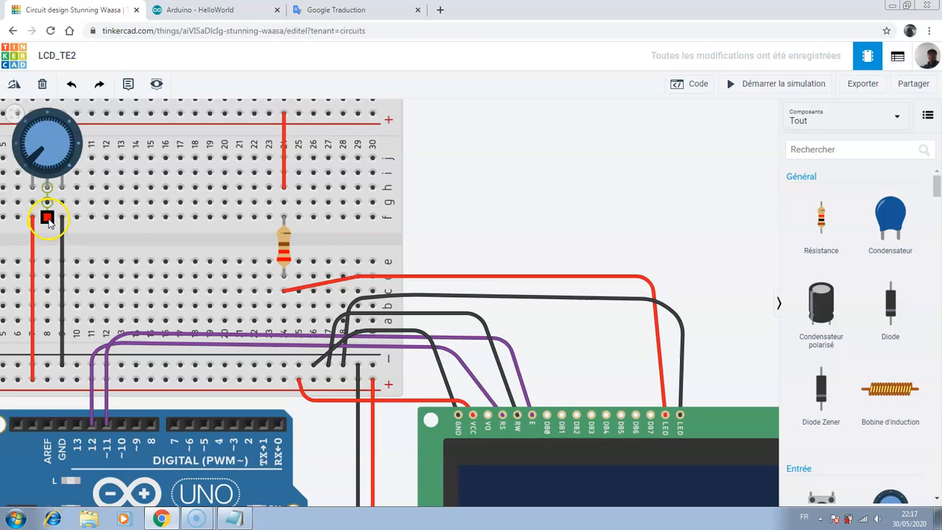
{"action": "left_click", "coordinate": [47, 218]}
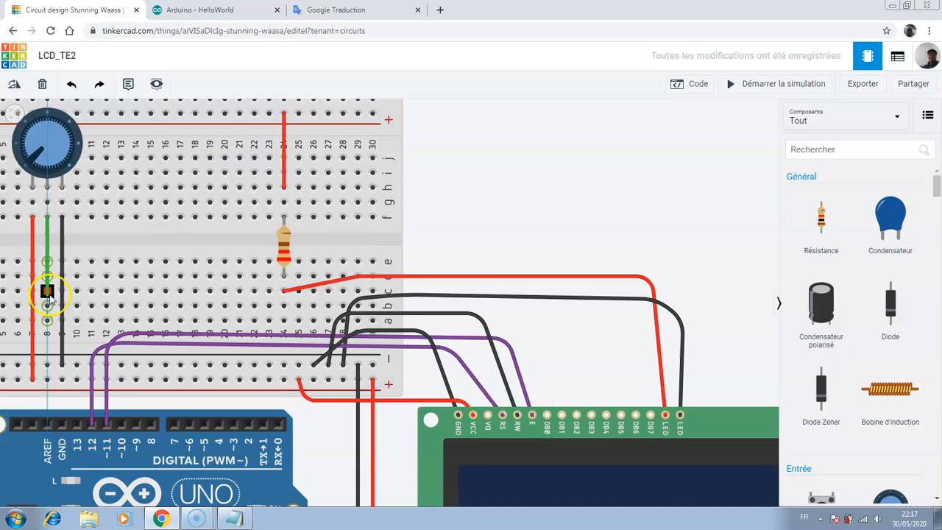
{"action": "left_click", "coordinate": [48, 293]}
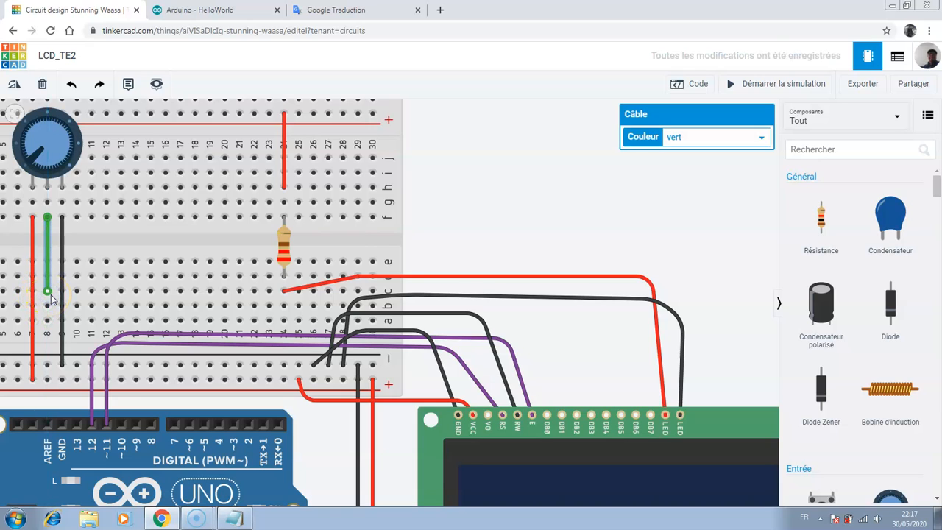
{"action": "left_click_drag", "start_coordinate": [47, 290], "coordinate": [48, 292]}
{"action": "left_click", "coordinate": [70, 85]}
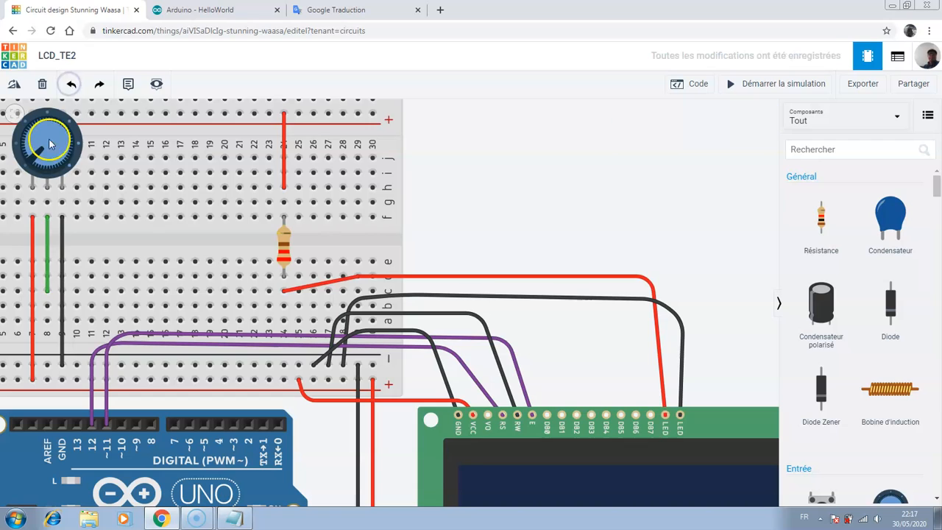
{"action": "left_click", "coordinate": [45, 266]}
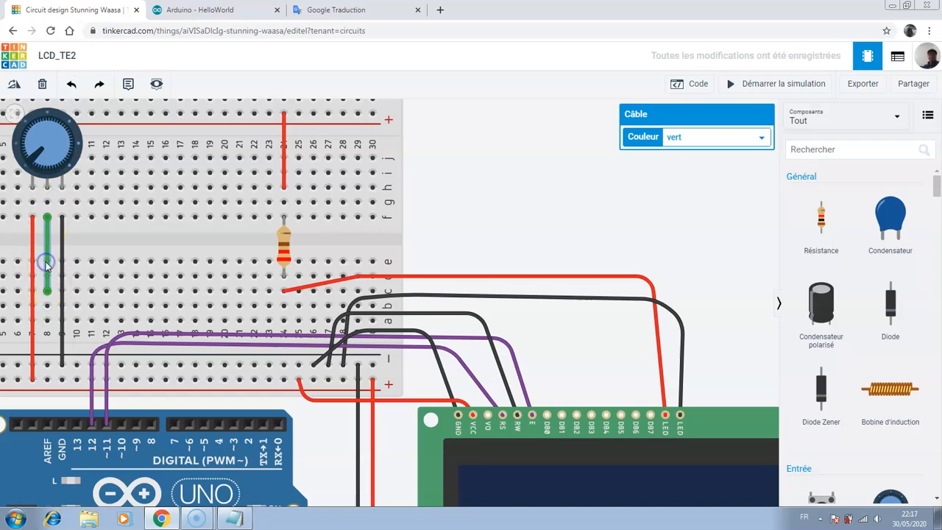
{"action": "left_click", "coordinate": [70, 84]}
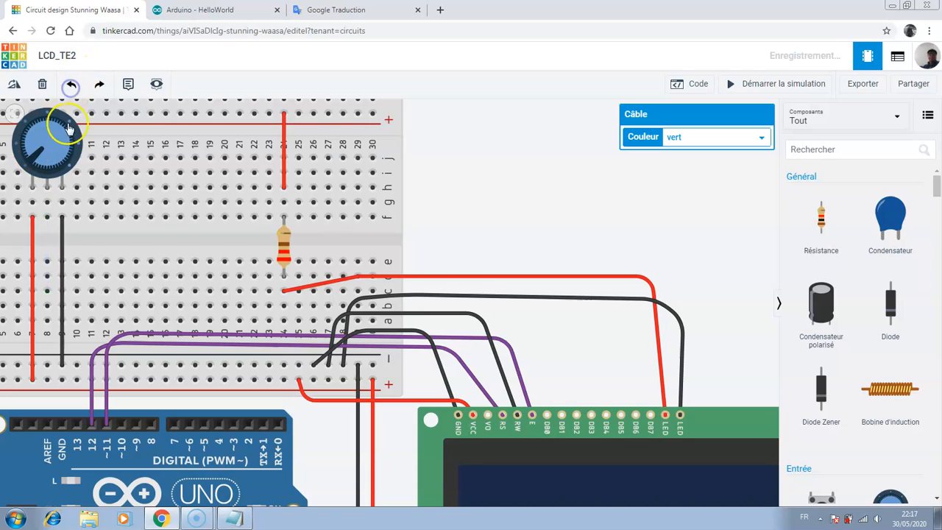
Wire the potentiometer's middle pin in column 8, from row f, along the breadboard's central gap to the LCD's VO pin and colour the cable brown (marron)
{"action": "left_click", "coordinate": [46, 219]}
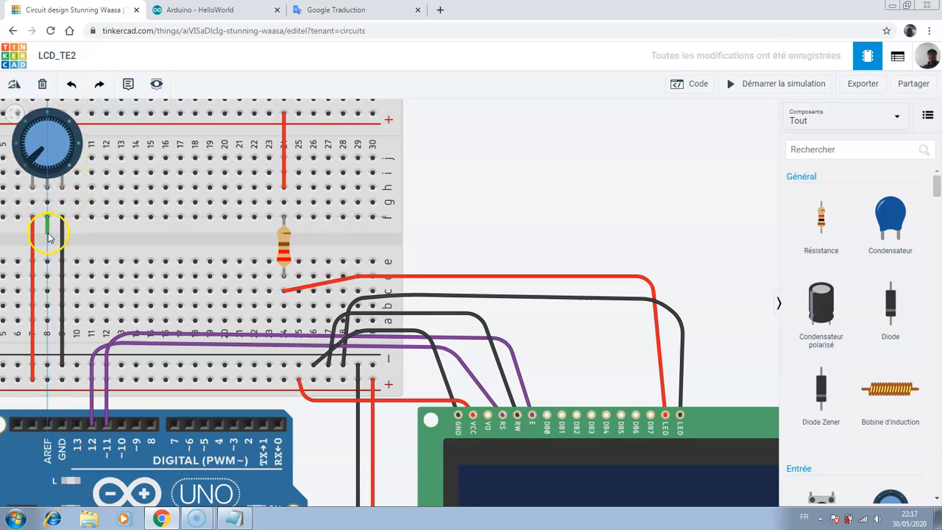
{"action": "left_click", "coordinate": [54, 233]}
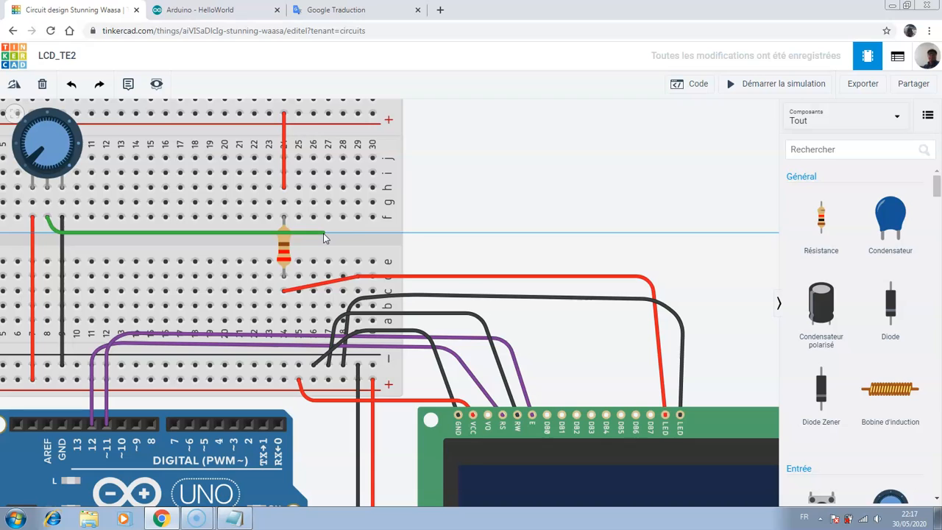
{"action": "left_click", "coordinate": [445, 233]}
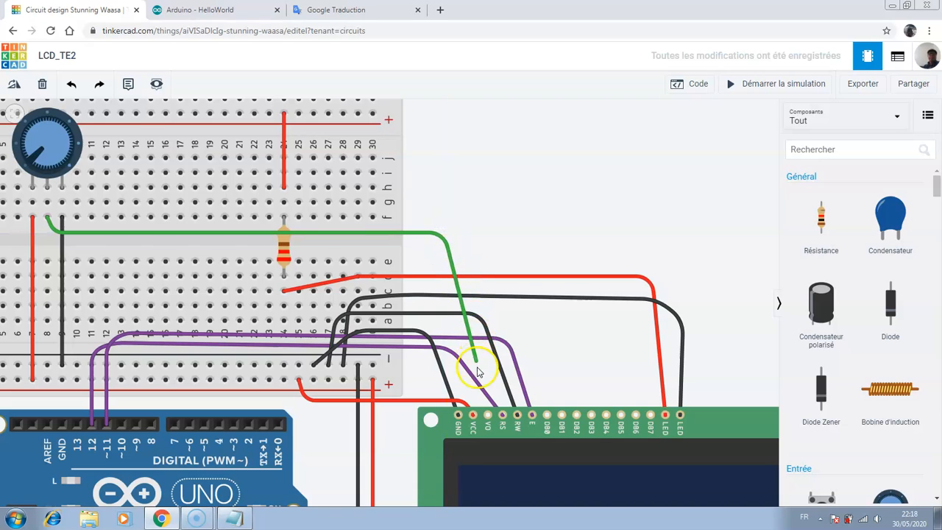
{"action": "left_click", "coordinate": [487, 416]}
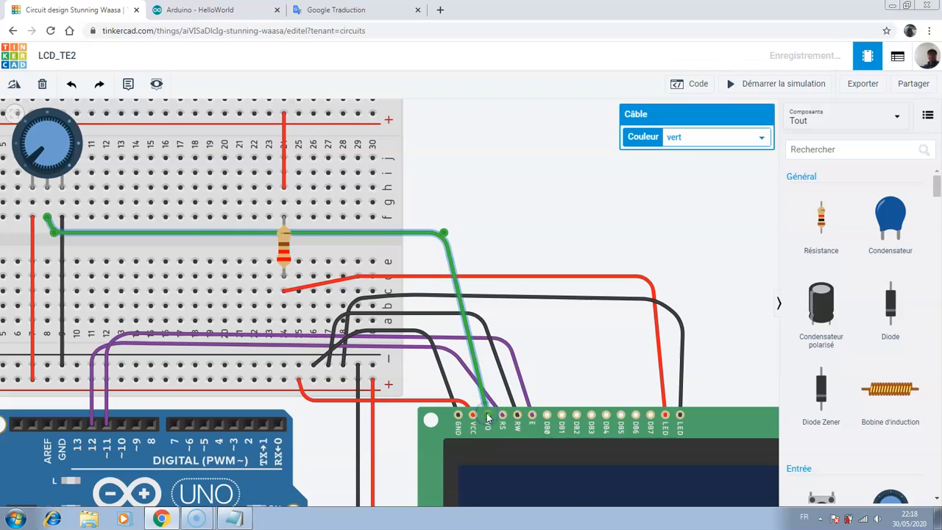
{"action": "left_click", "coordinate": [765, 139]}
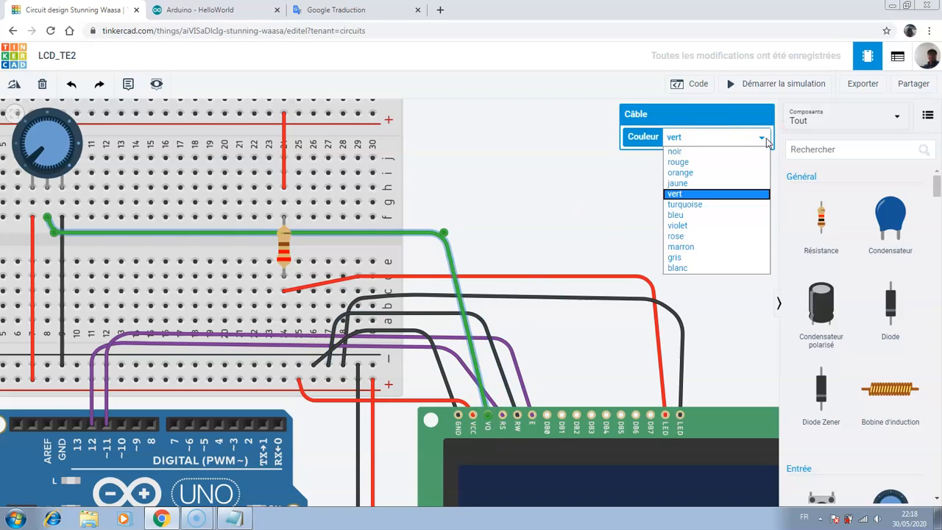
{"action": "left_click", "coordinate": [705, 249]}
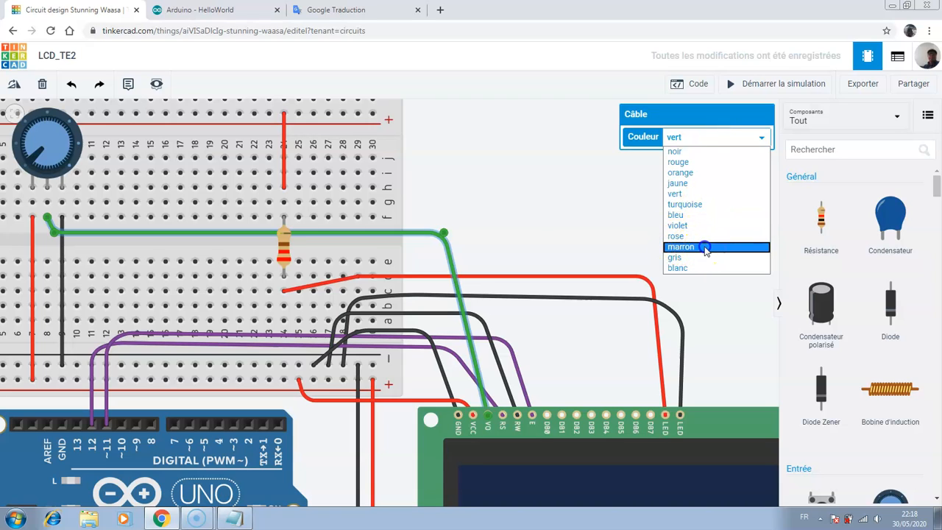
{"action": "left_click", "coordinate": [531, 213]}
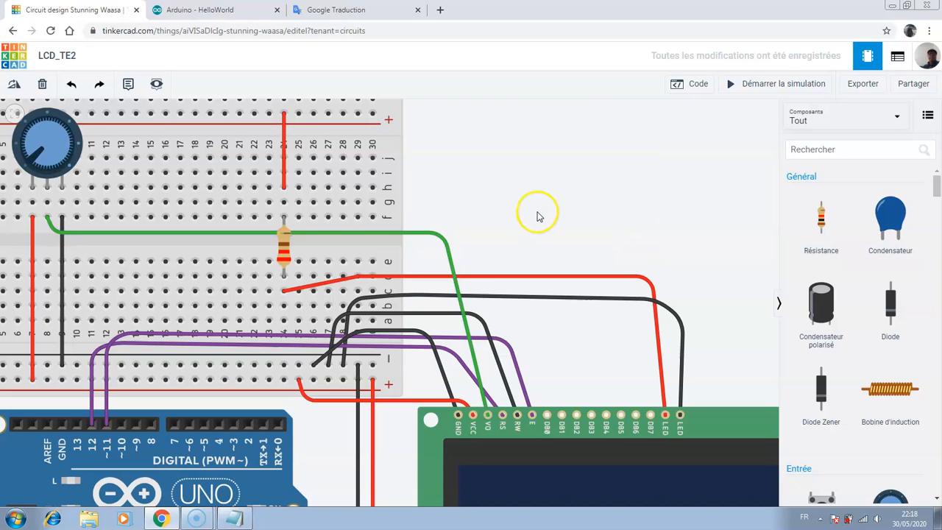
{"action": "left_click", "coordinate": [436, 239]}
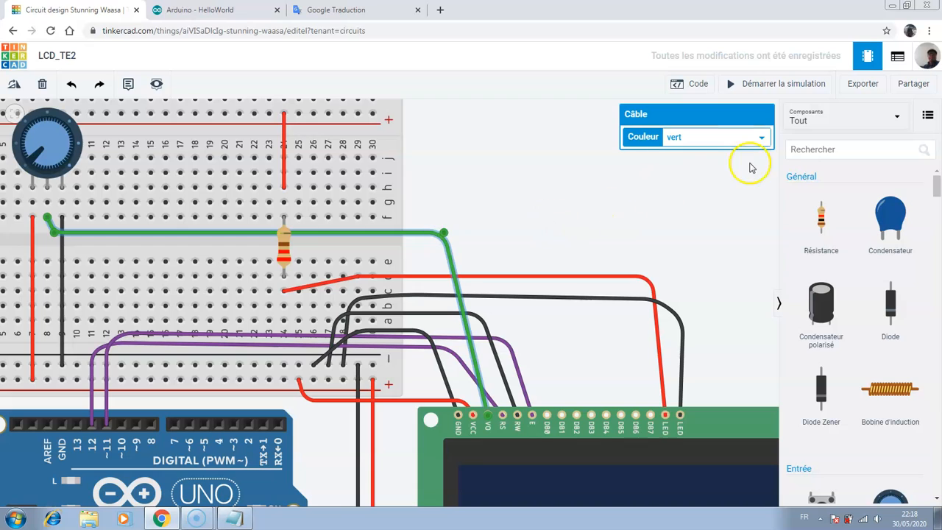
{"action": "left_click", "coordinate": [761, 140]}
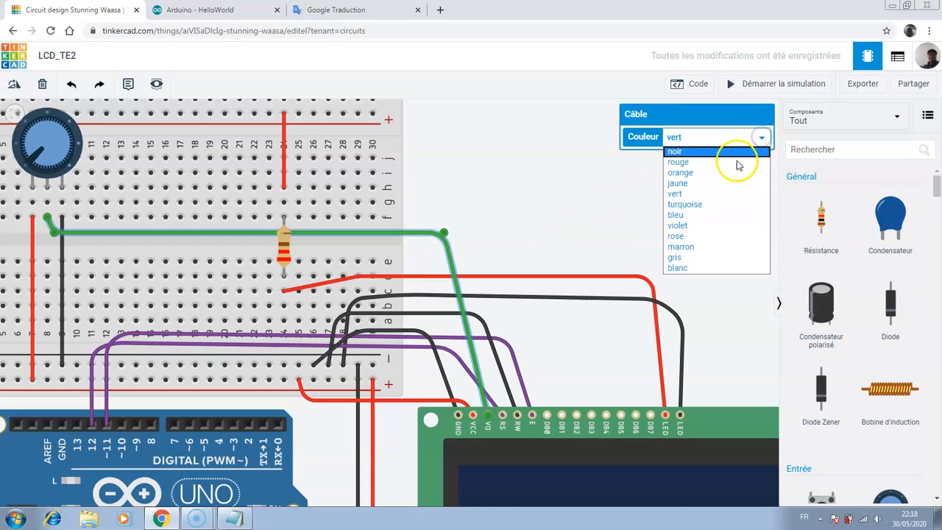
{"action": "left_click", "coordinate": [684, 247]}
{"action": "left_click", "coordinate": [577, 208]}
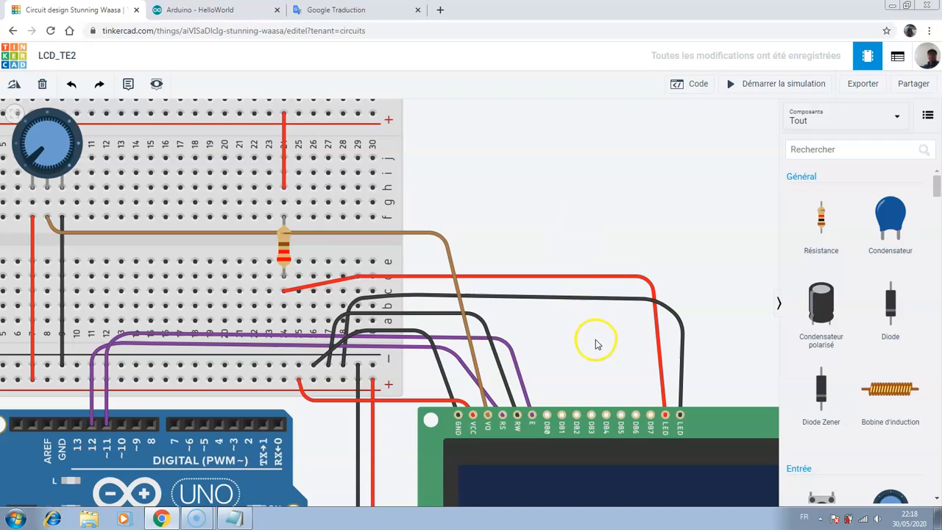
{"action": "left_click", "coordinate": [567, 360]}
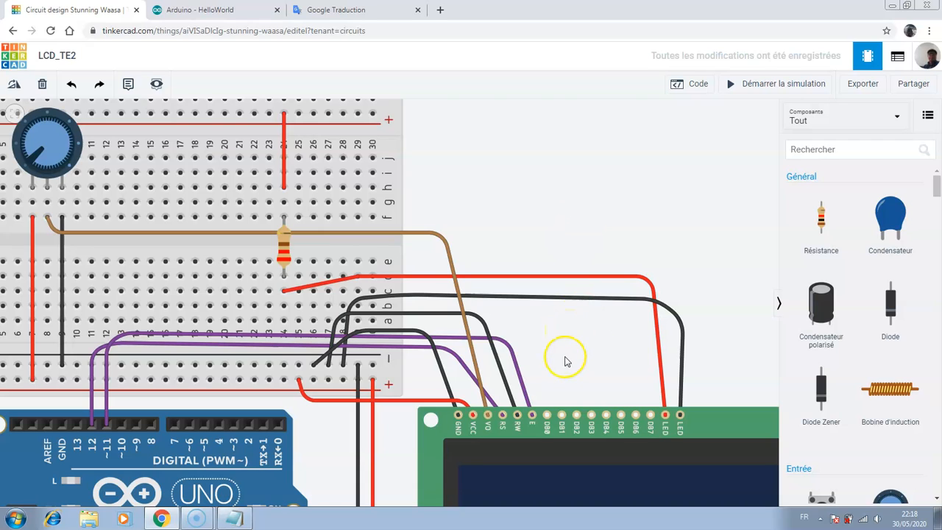
{"action": "left_click", "coordinate": [577, 462]}
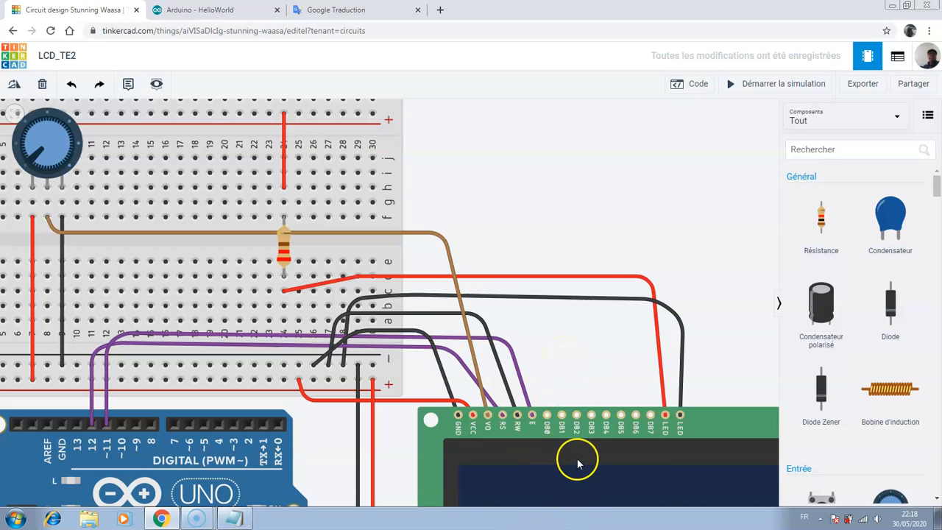
{"action": "scroll", "coordinate": [597, 348], "scroll_direction": "down", "scroll_amount": 3}
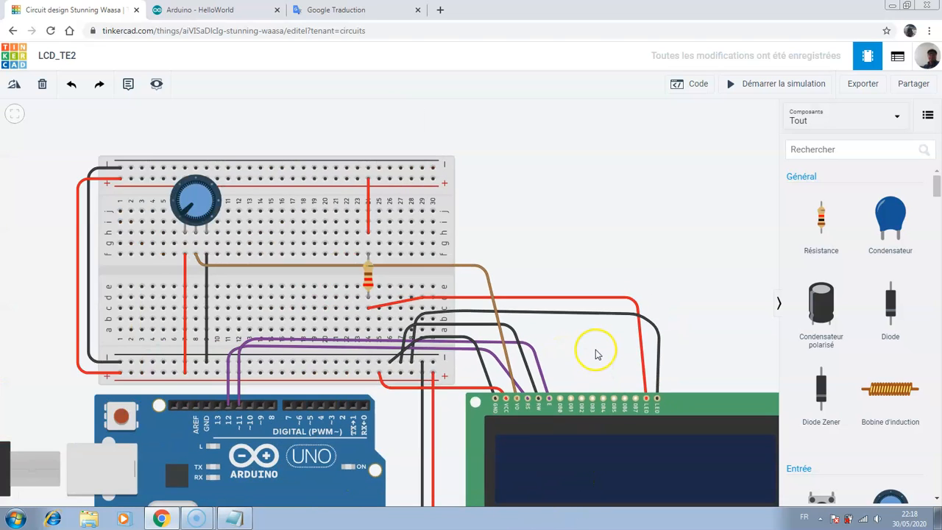
{"action": "scroll", "coordinate": [596, 347], "scroll_direction": "up", "scroll_amount": 3}
{"action": "scroll", "coordinate": [597, 347], "scroll_direction": "up", "scroll_amount": 2}
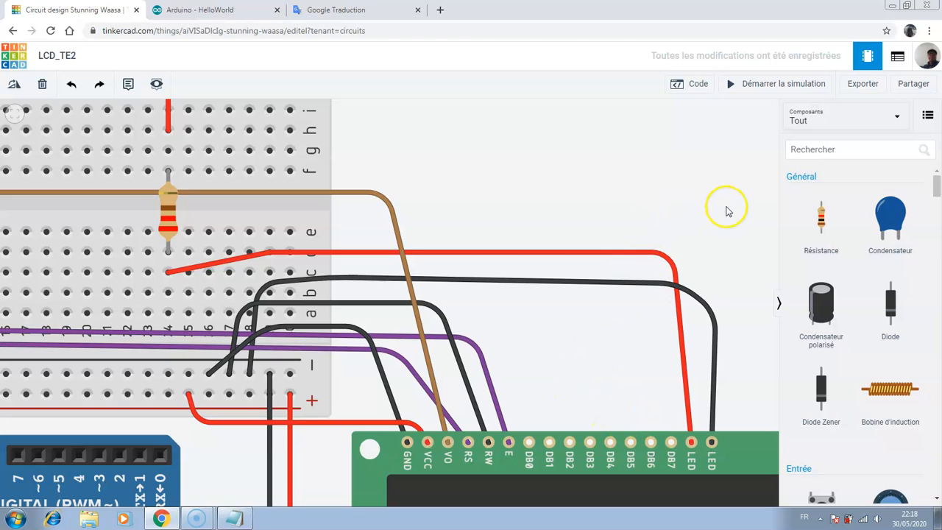
{"action": "scroll", "coordinate": [535, 196], "scroll_direction": "up", "scroll_amount": 2}
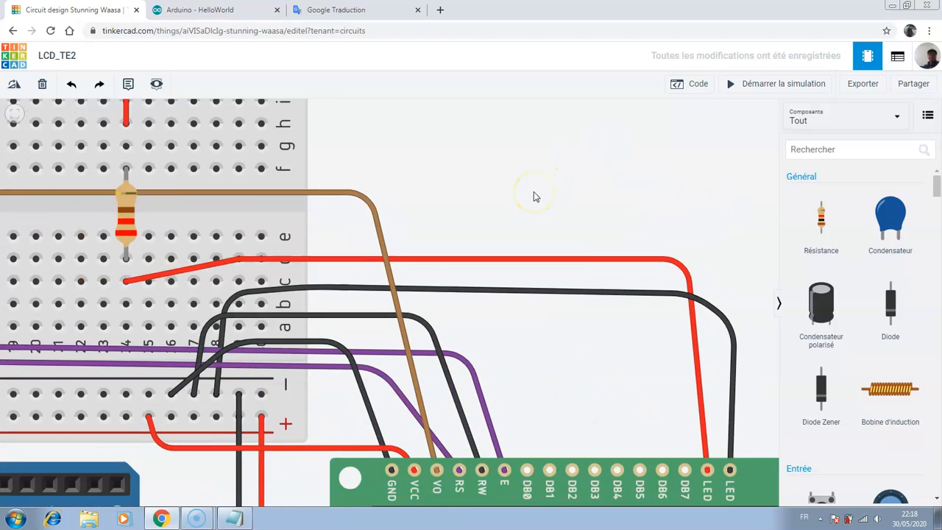
{"action": "scroll", "coordinate": [535, 195], "scroll_direction": "down", "scroll_amount": 3}
Check the pin list in the code's comments for the Arduino pins assigned to LCD D4 through D7
{"action": "left_click_drag", "start_coordinate": [548, 180], "coordinate": [432, 159]}
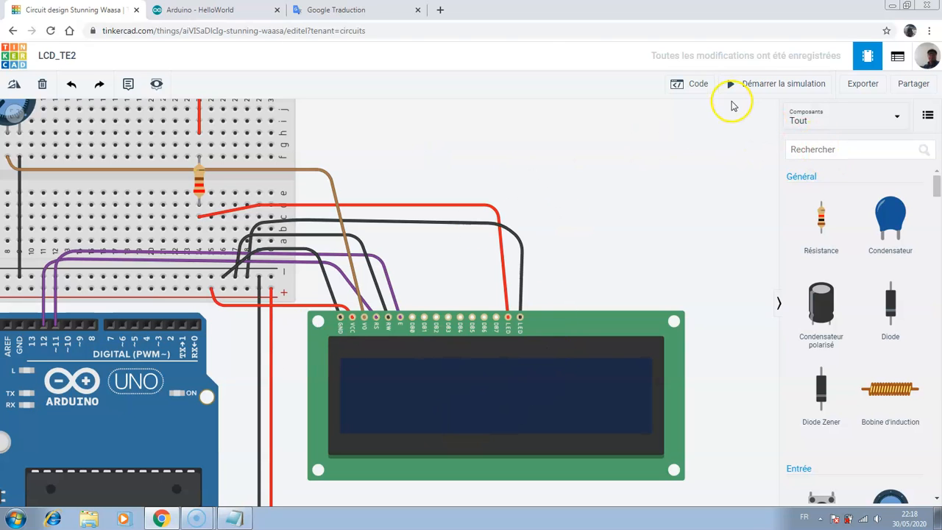
{"action": "left_click", "coordinate": [676, 85]}
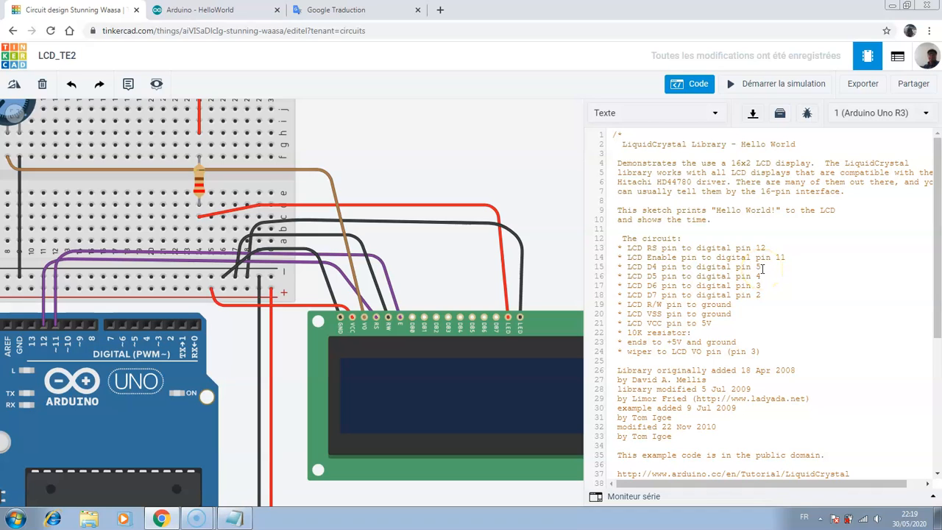
{"action": "left_click", "coordinate": [684, 83]}
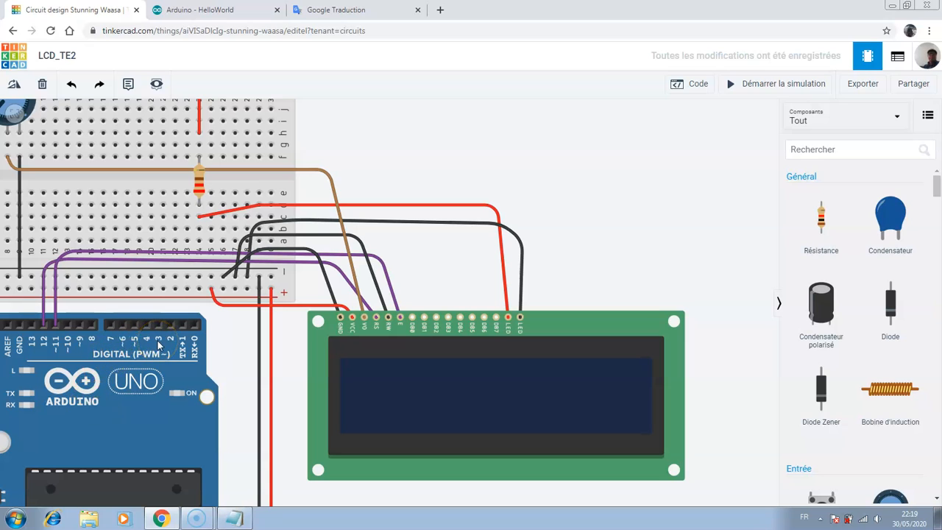
{"action": "left_click", "coordinate": [134, 328]}
{"action": "left_click", "coordinate": [139, 269]}
{"action": "left_click", "coordinate": [136, 234]}
{"action": "left_click", "coordinate": [151, 229]}
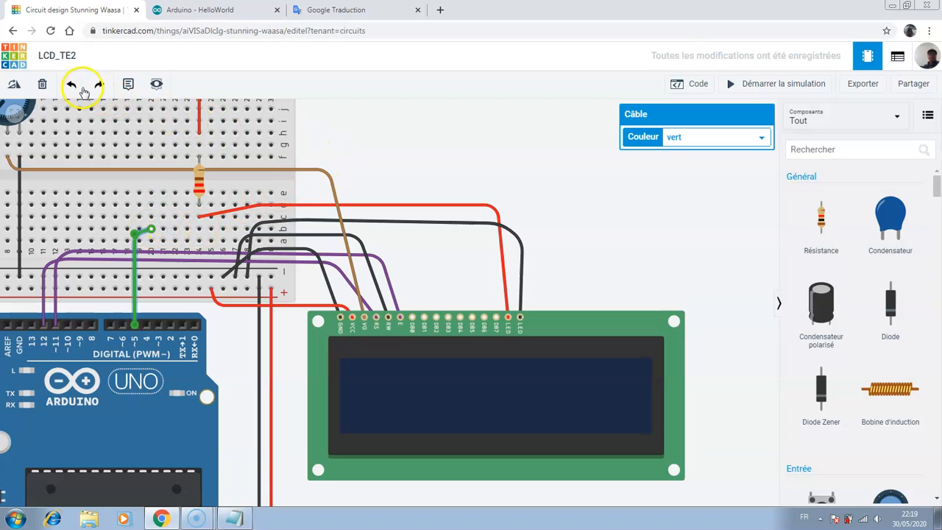
{"action": "left_click", "coordinate": [70, 84]}
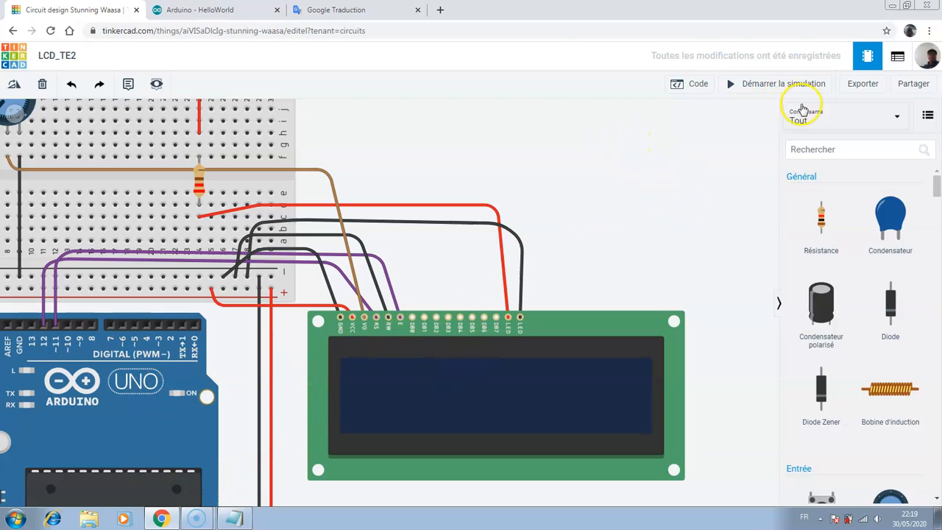
Recheck the code's pin list, wire Arduino digital pin 5 to the LCD's DB4 pin across the breadboard's lower corner, and colour the cable yellow (jaune)
{"action": "left_click", "coordinate": [692, 86]}
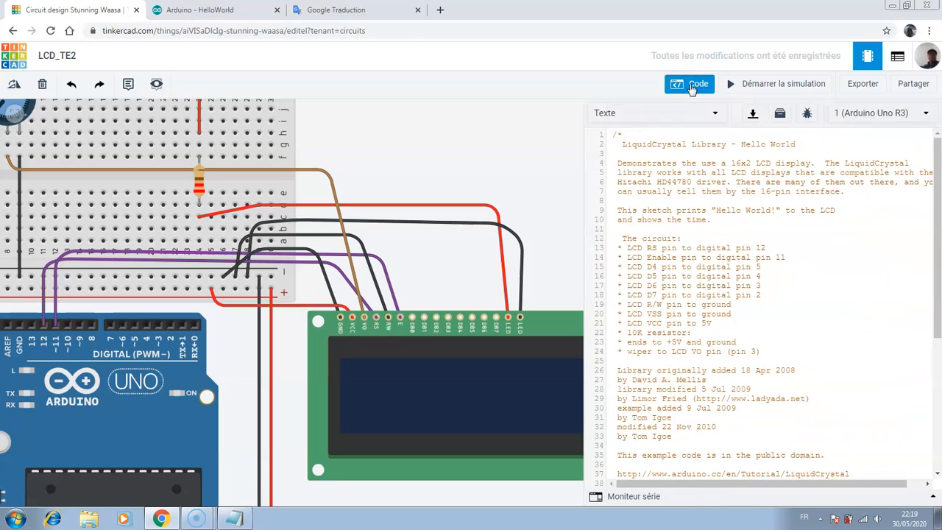
{"action": "left_click", "coordinate": [692, 85]}
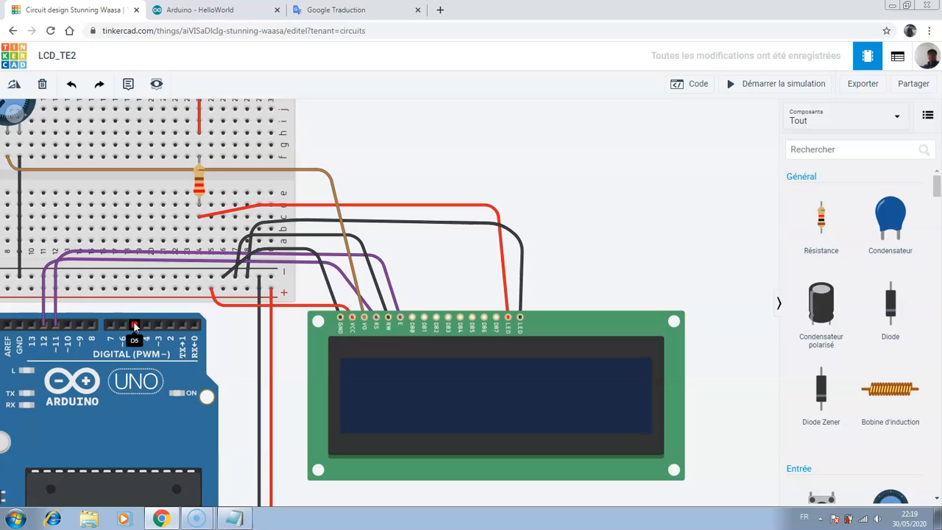
{"action": "left_click_drag", "start_coordinate": [135, 326], "coordinate": [459, 317]}
{"action": "left_click", "coordinate": [460, 318]}
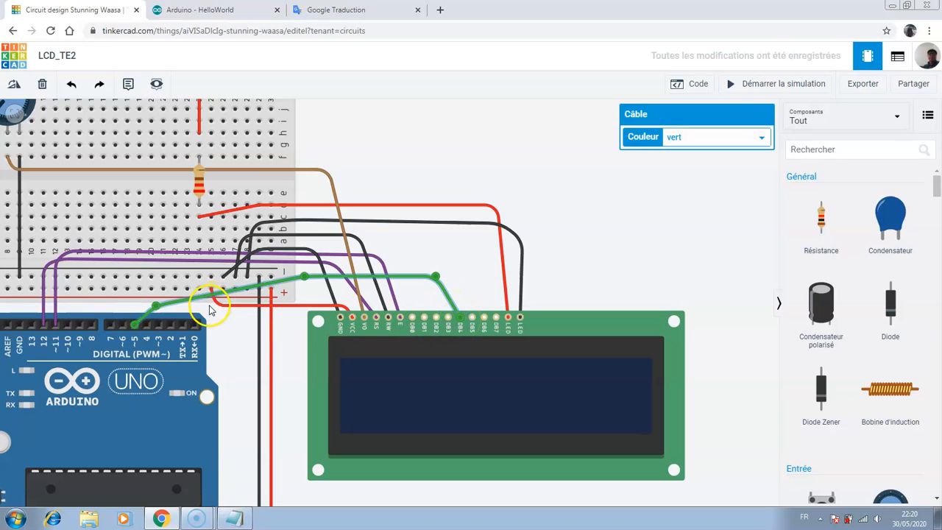
{"action": "left_click", "coordinate": [763, 139]}
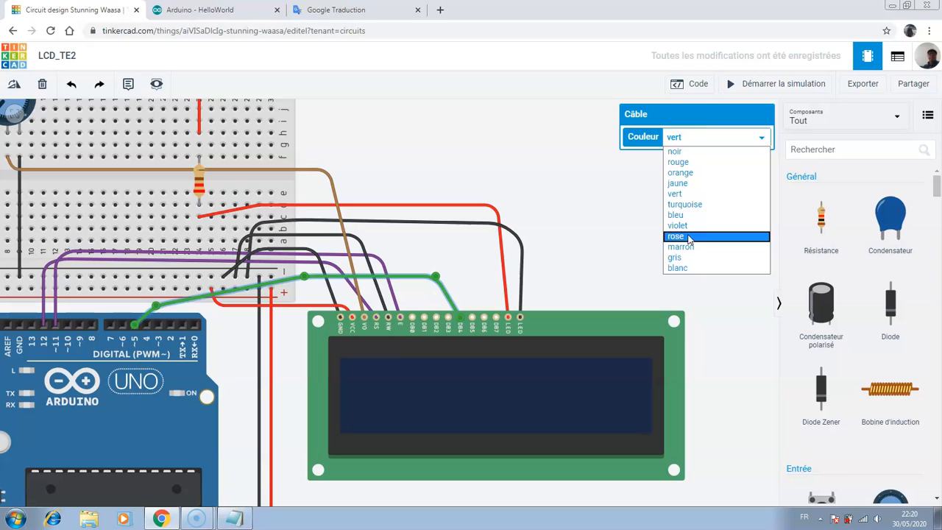
{"action": "left_click", "coordinate": [677, 182]}
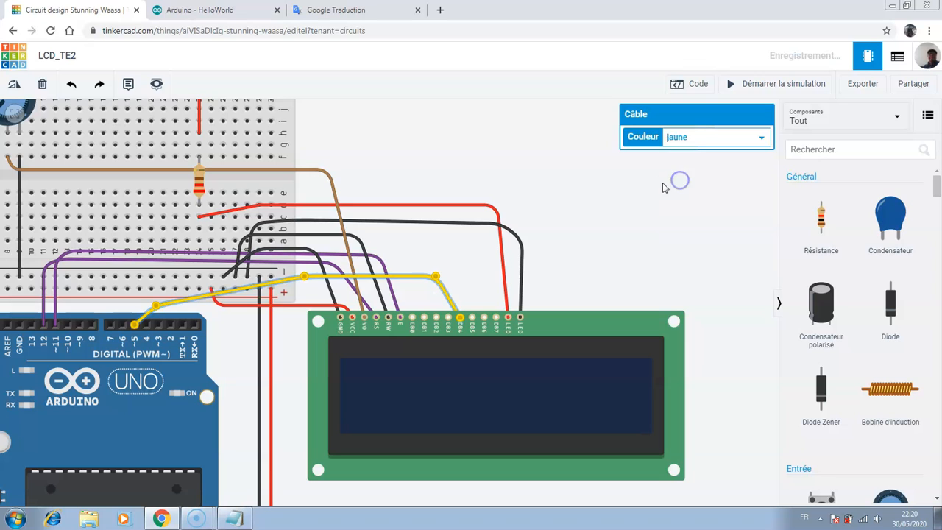
{"action": "left_click", "coordinate": [602, 192]}
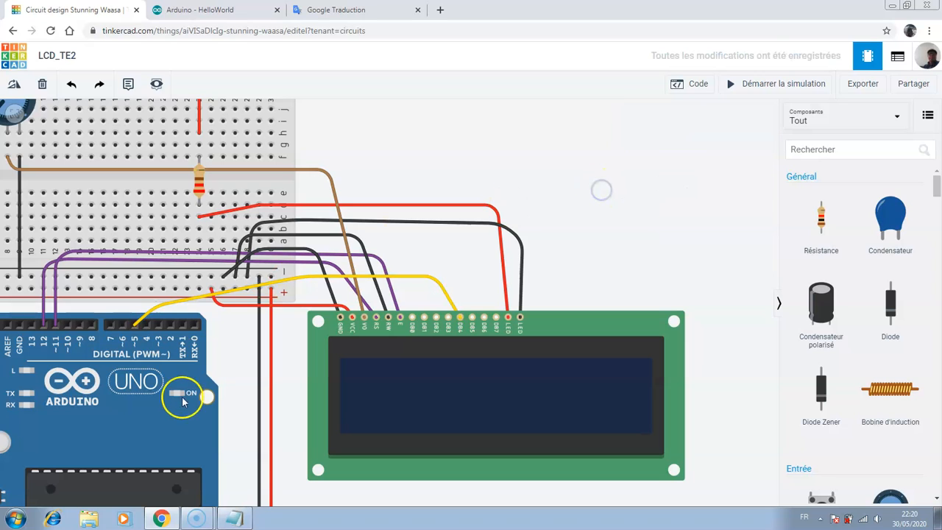
Wire Arduino digital pin 4 to the LCD's DB5 pin, routed just below the DB4 cable, and colour the cable yellow (jaune)
{"action": "left_click", "coordinate": [147, 329]}
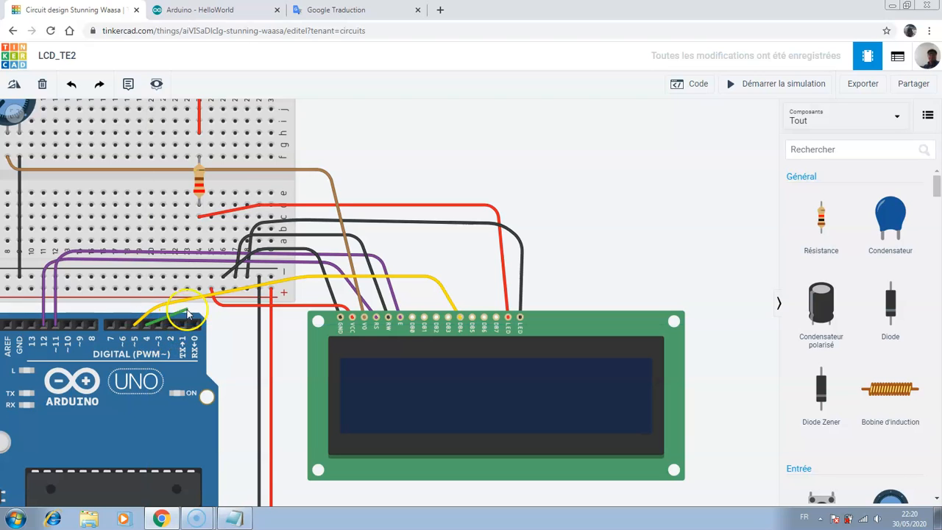
{"action": "left_click", "coordinate": [294, 292]}
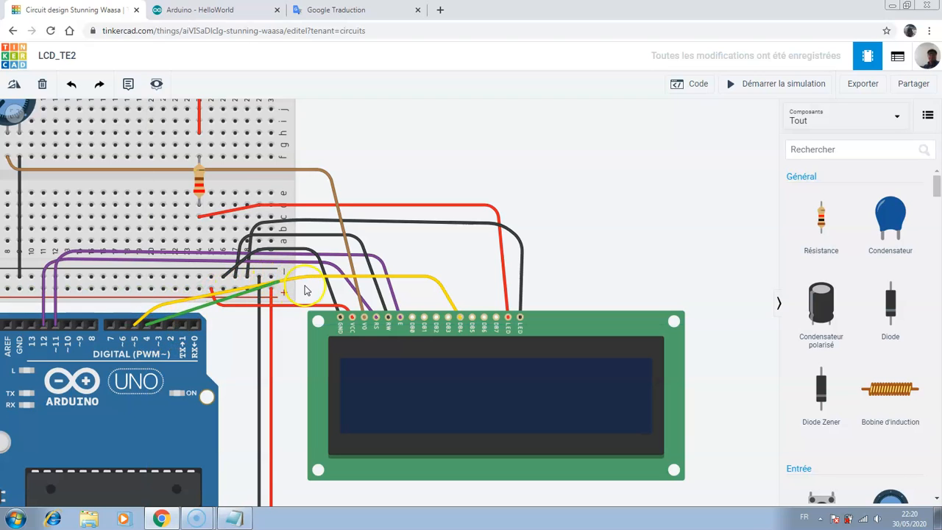
{"action": "left_click", "coordinate": [404, 291]}
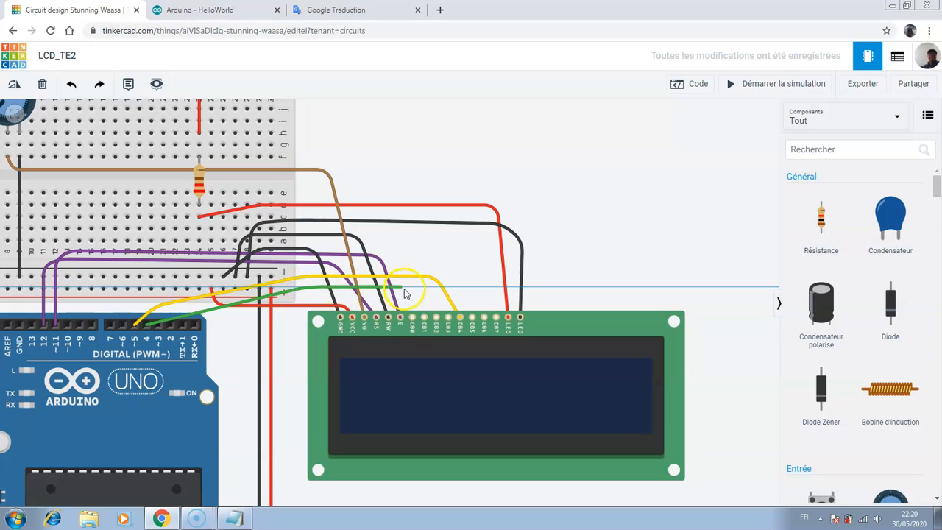
{"action": "left_click", "coordinate": [452, 288]}
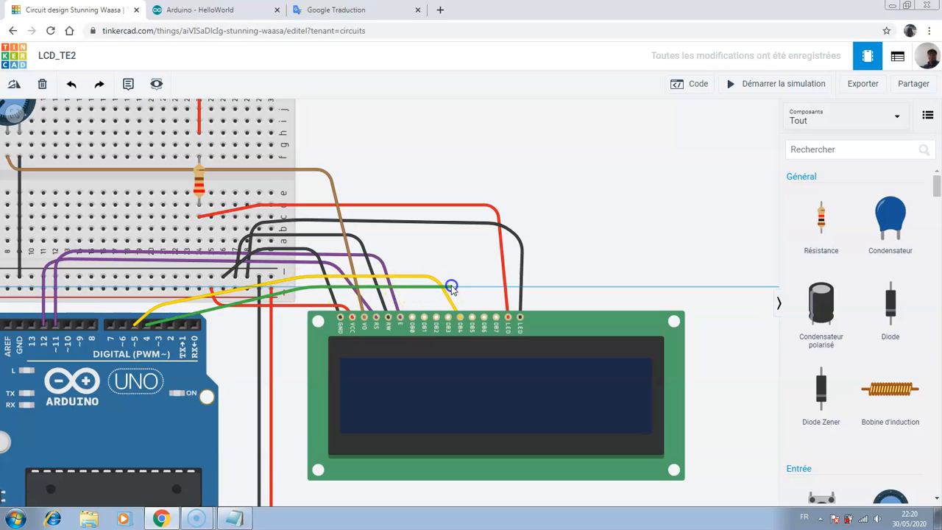
{"action": "left_click", "coordinate": [472, 318]}
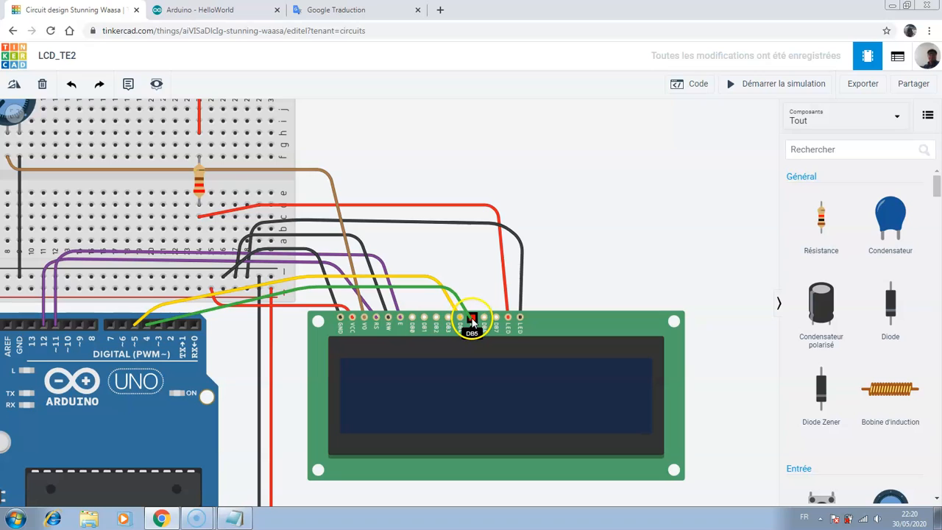
{"action": "left_click", "coordinate": [749, 141]}
{"action": "left_click", "coordinate": [748, 142]}
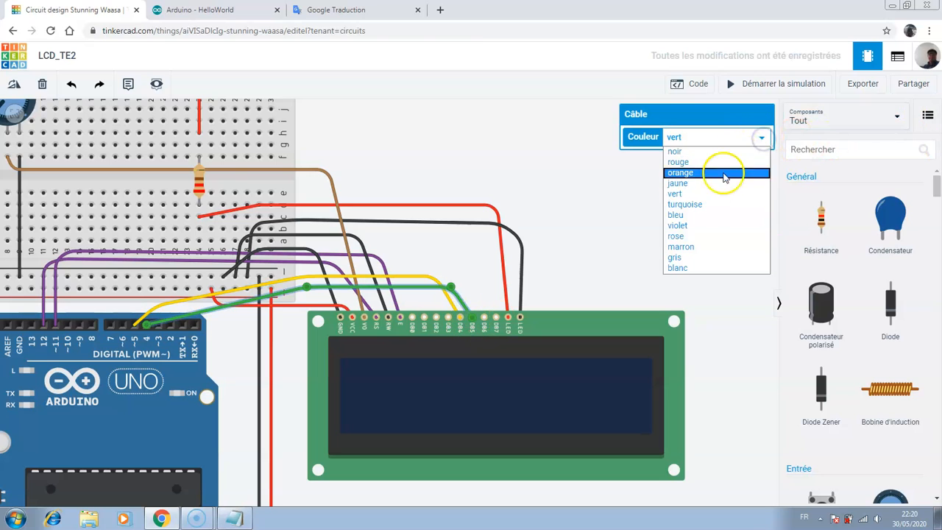
{"action": "left_click", "coordinate": [678, 182]}
{"action": "left_click", "coordinate": [668, 229]}
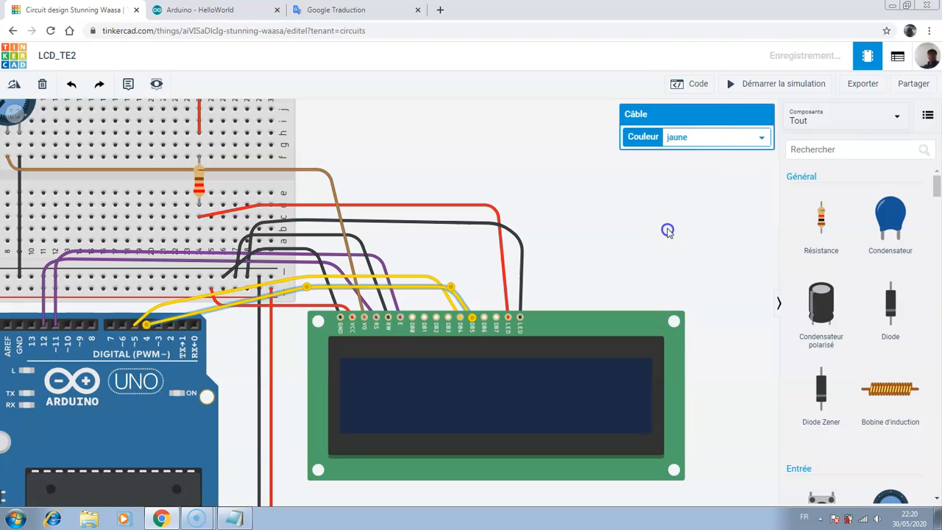
Wire Arduino digital pin 3 to the LCD's DB6 pin, routed just below the DB5 cable, and colour the cable yellow (jaune)
{"action": "left_click", "coordinate": [158, 329]}
{"action": "left_click", "coordinate": [308, 303]}
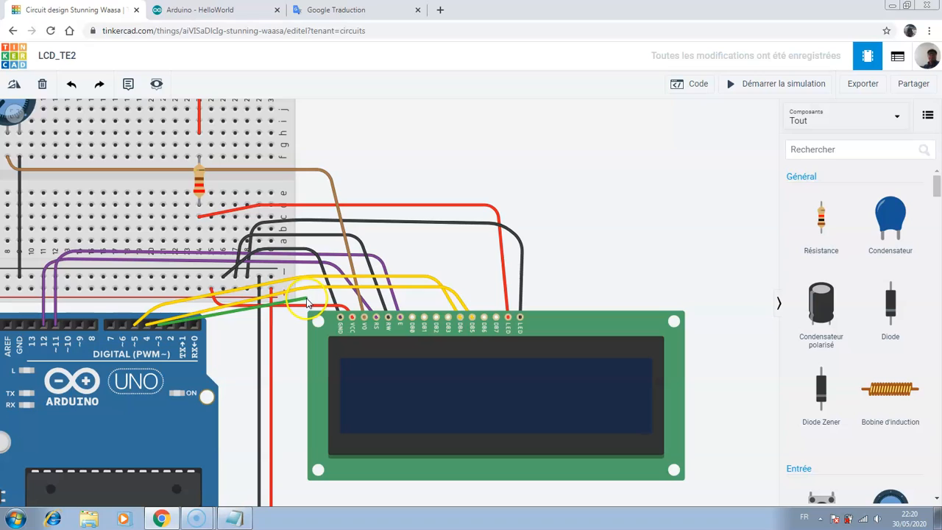
{"action": "left_click", "coordinate": [471, 302]}
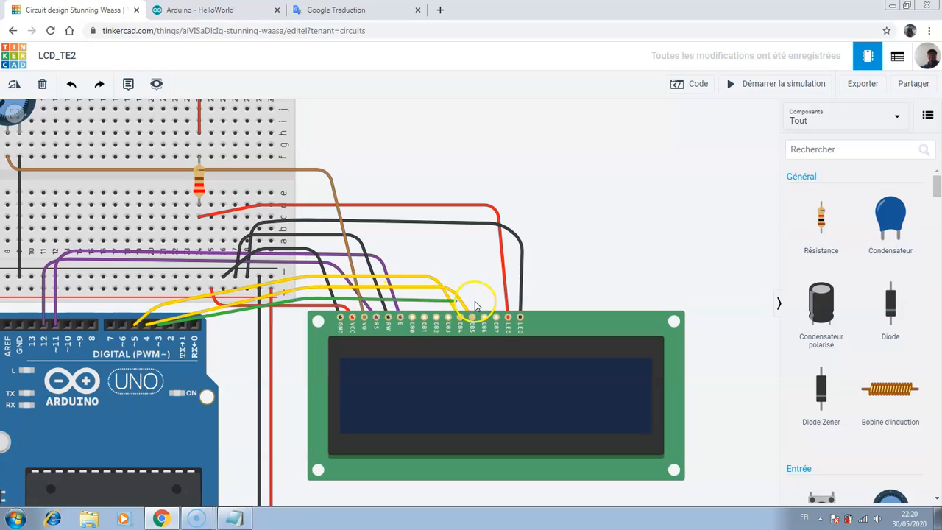
{"action": "left_click", "coordinate": [479, 302]}
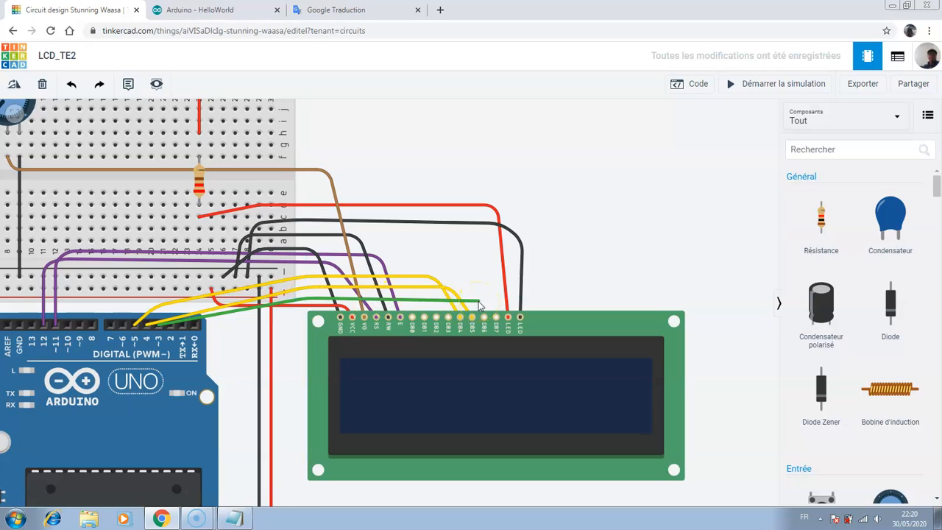
{"action": "left_click", "coordinate": [483, 317]}
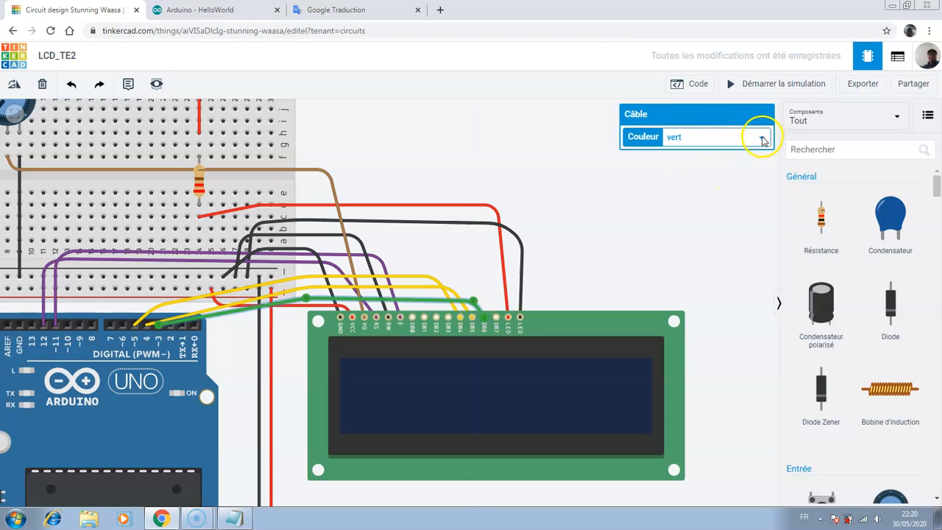
{"action": "left_click", "coordinate": [762, 138]}
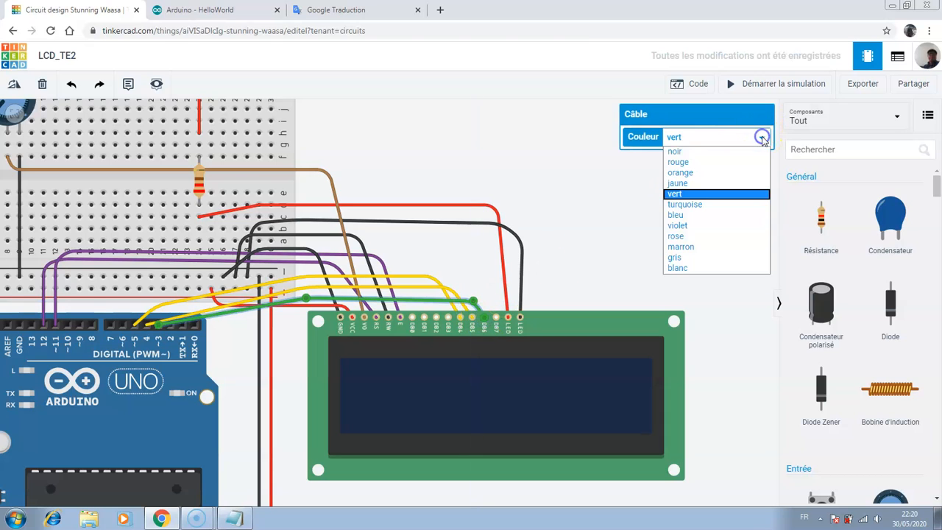
{"action": "left_click", "coordinate": [697, 185]}
{"action": "left_click", "coordinate": [610, 217]}
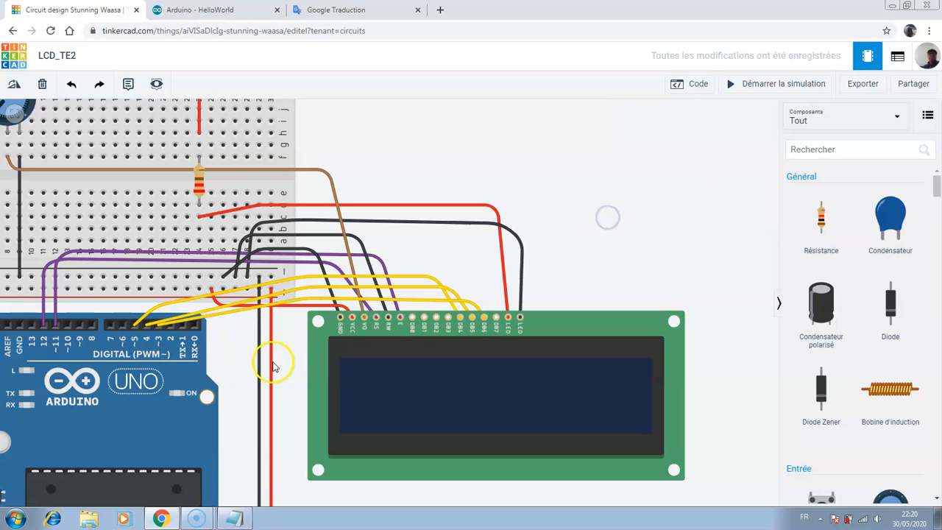
Wire Arduino digital pin 2 to the LCD's DB7 pin, with one bend above the LCD's pin row, and colour the cable yellow (jaune)
{"action": "left_click", "coordinate": [170, 325]}
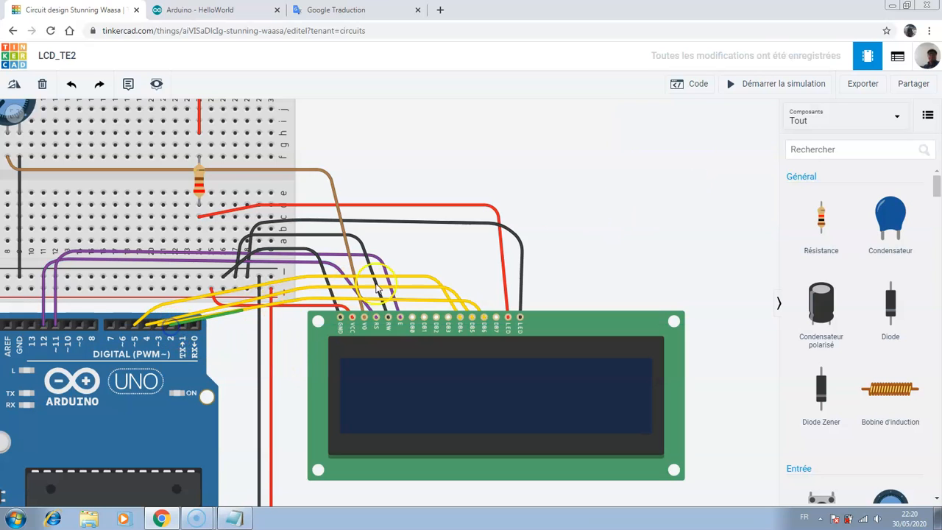
{"action": "left_click", "coordinate": [480, 281]}
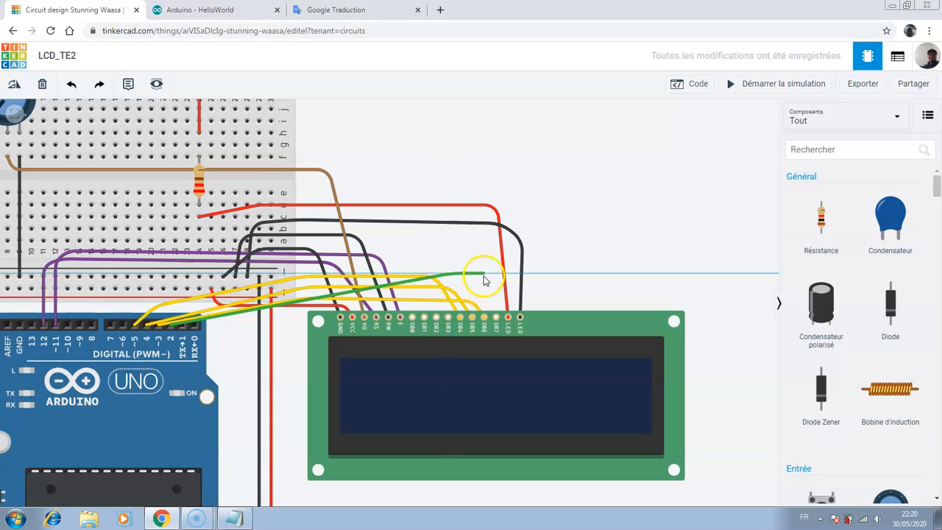
{"action": "left_click", "coordinate": [496, 318]}
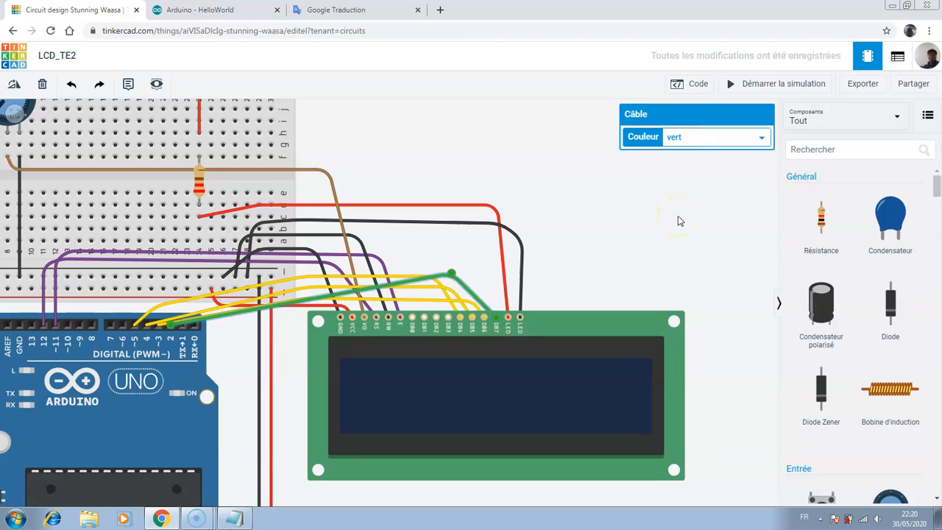
{"action": "left_click", "coordinate": [762, 139]}
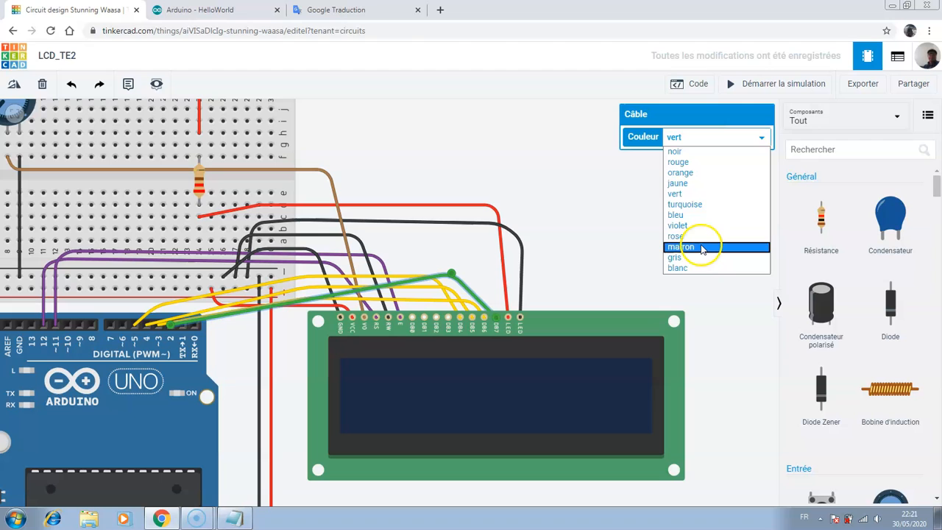
{"action": "left_click", "coordinate": [699, 183]}
{"action": "left_click", "coordinate": [637, 193]}
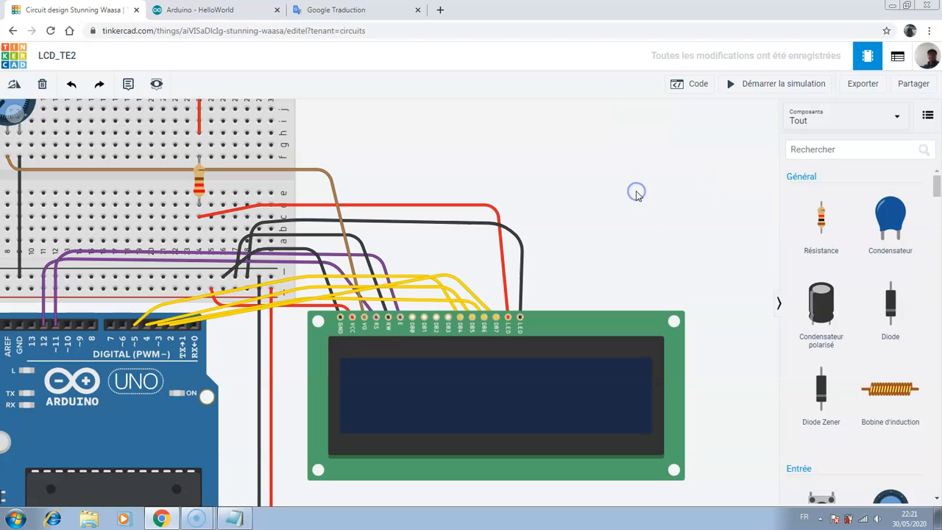
Run the simulation, turn the potentiometer's knob to its opposite end to adjust the LCD contrast, and stop the simulation
{"action": "scroll", "coordinate": [637, 195], "scroll_direction": "down", "scroll_amount": 4}
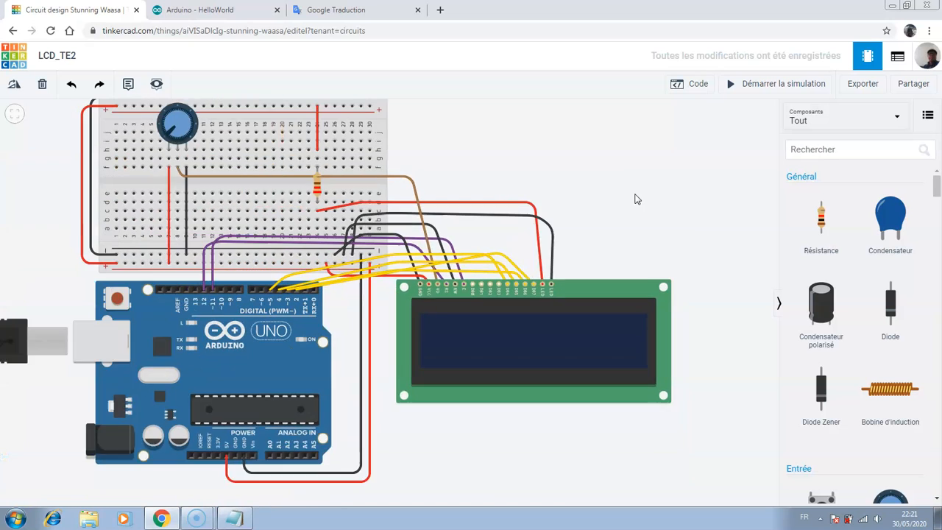
{"action": "left_click", "coordinate": [673, 150]}
{"action": "left_click", "coordinate": [599, 188]}
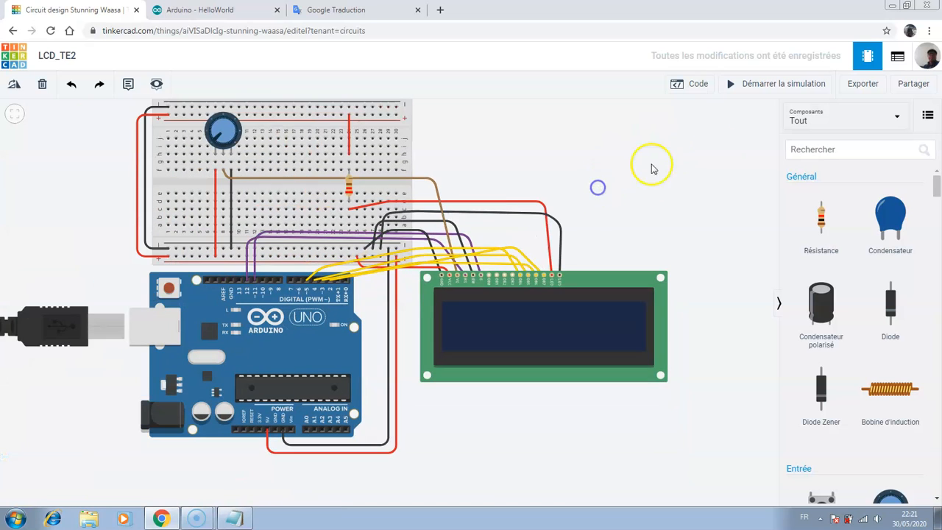
{"action": "left_click", "coordinate": [751, 84]}
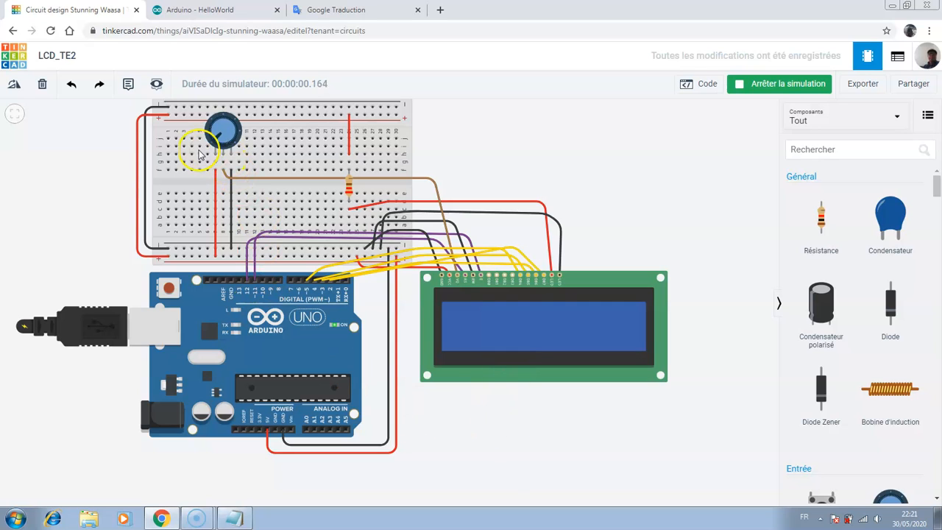
{"action": "mouse_move", "coordinate": [215, 139]}
{"action": "left_mouse_down"}
{"action": "mouse_move", "coordinate": [219, 124]}
{"action": "mouse_move", "coordinate": [235, 125]}
{"action": "mouse_move", "coordinate": [231, 149]}
{"action": "left_mouse_up"}
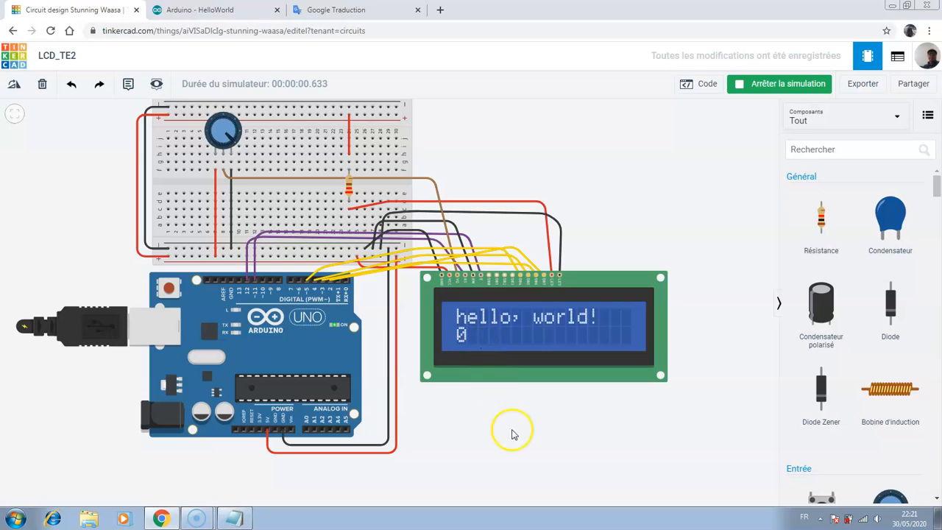
{"action": "left_click", "coordinate": [638, 150]}
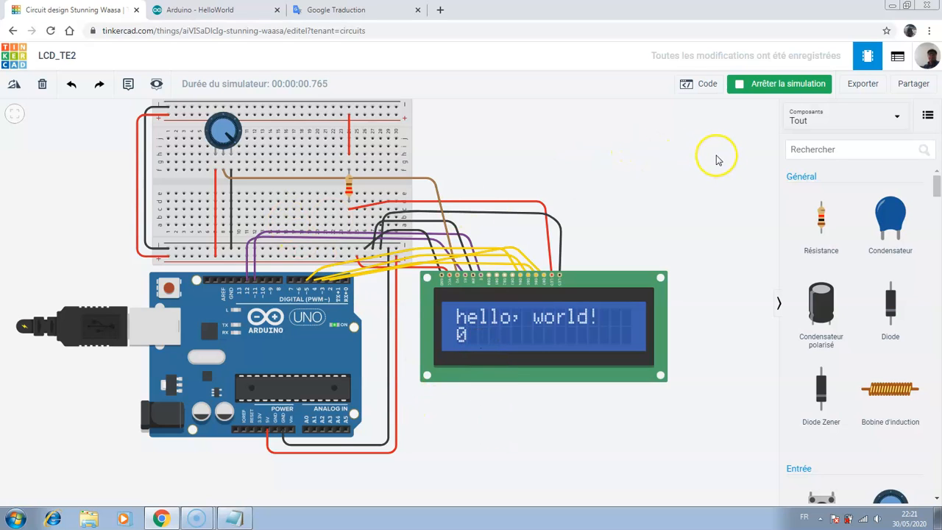
{"action": "left_click", "coordinate": [768, 91]}
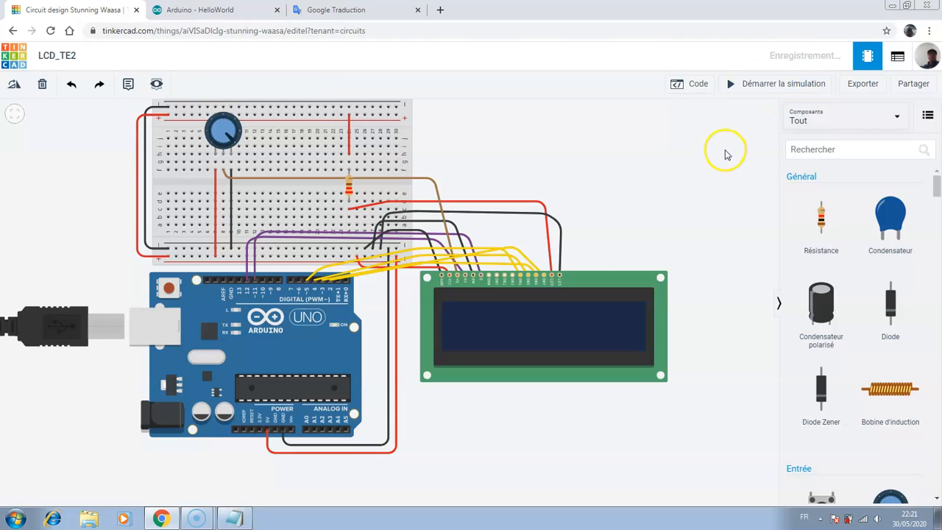
Remove the division by 1000 from the print call in the code's loop so it reads lcd.print(millis())
{"action": "left_click", "coordinate": [690, 84]}
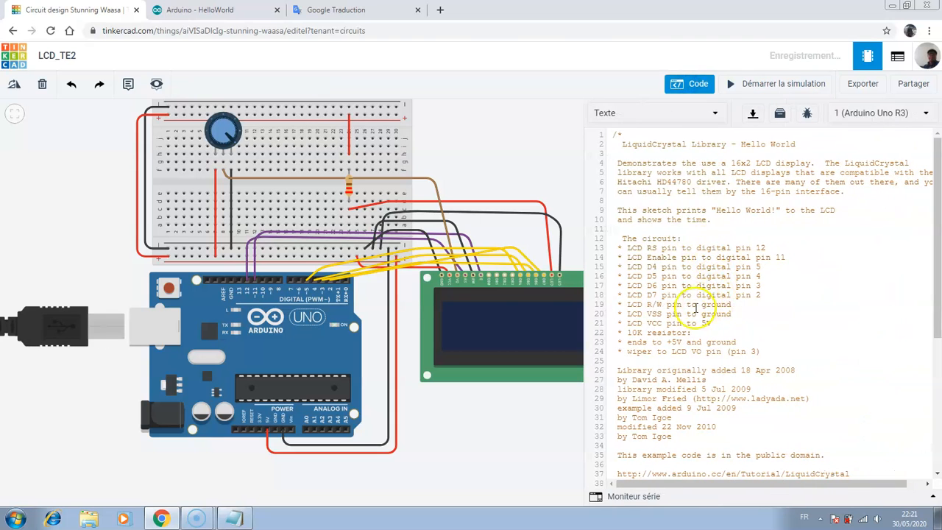
{"action": "scroll", "coordinate": [773, 368], "scroll_direction": "down", "scroll_amount": 3}
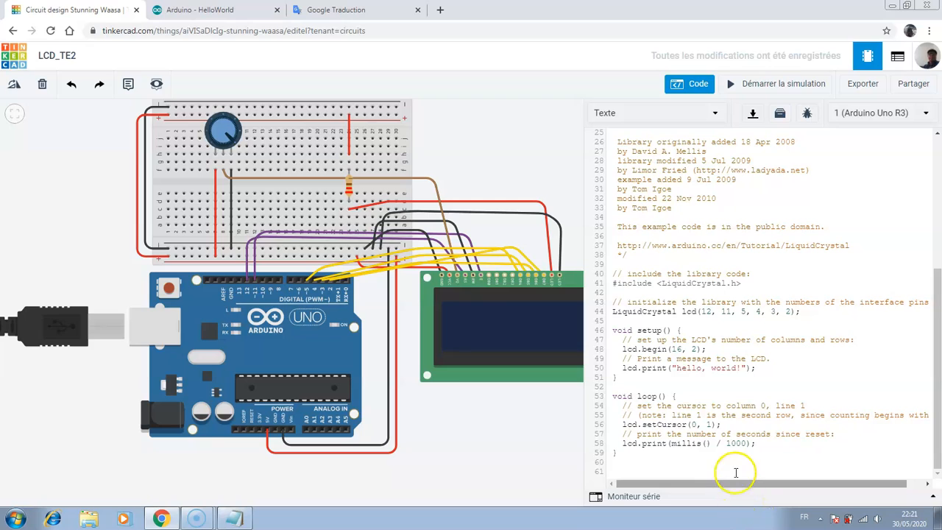
{"action": "left_click", "coordinate": [745, 443]}
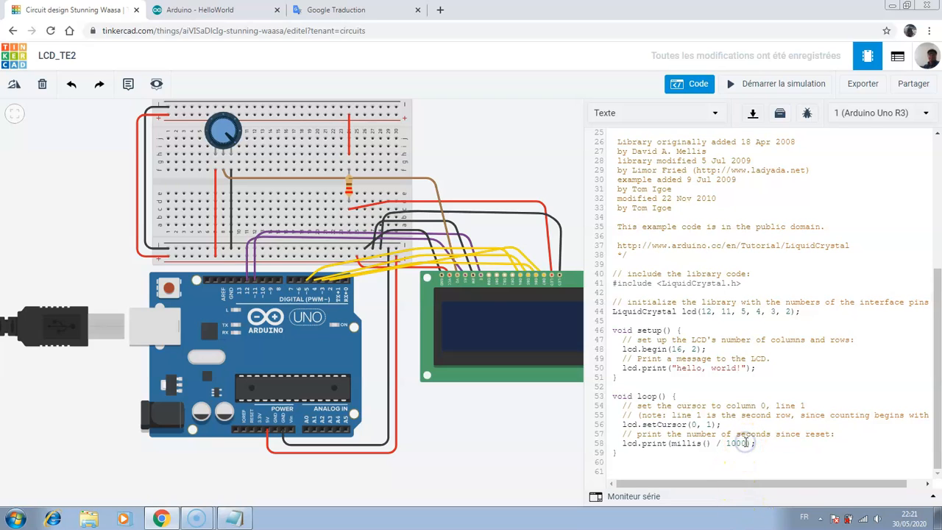
{"action": "key", "text": "BackSpace"}
{"action": "key", "text": "BackSpace"}
{"action": "left_click", "coordinate": [774, 444]}
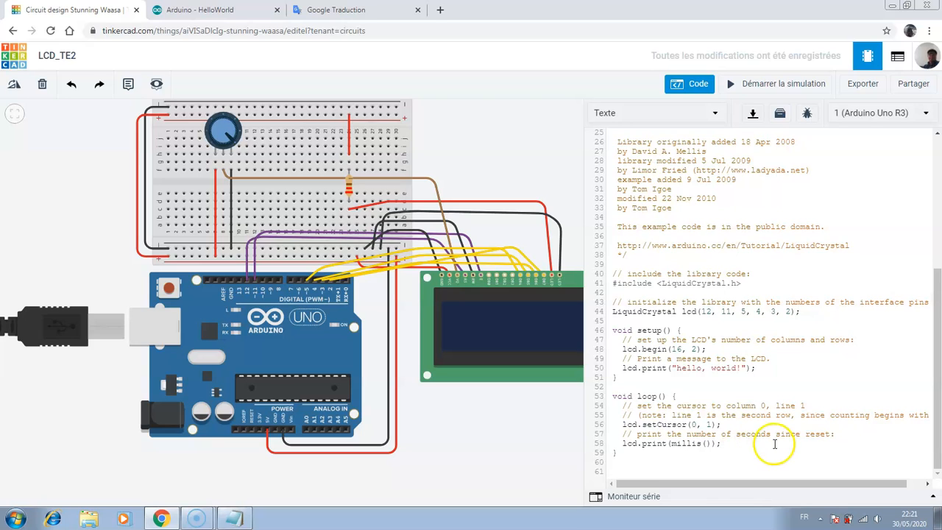
Hide the code editor and run the simulation with the edited millis() print call
{"action": "left_click", "coordinate": [696, 83]}
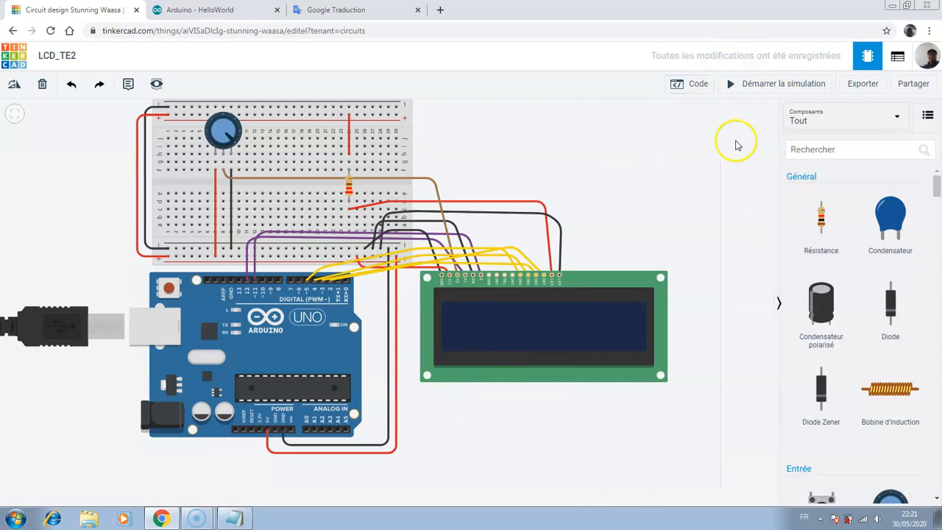
{"action": "left_click", "coordinate": [751, 86]}
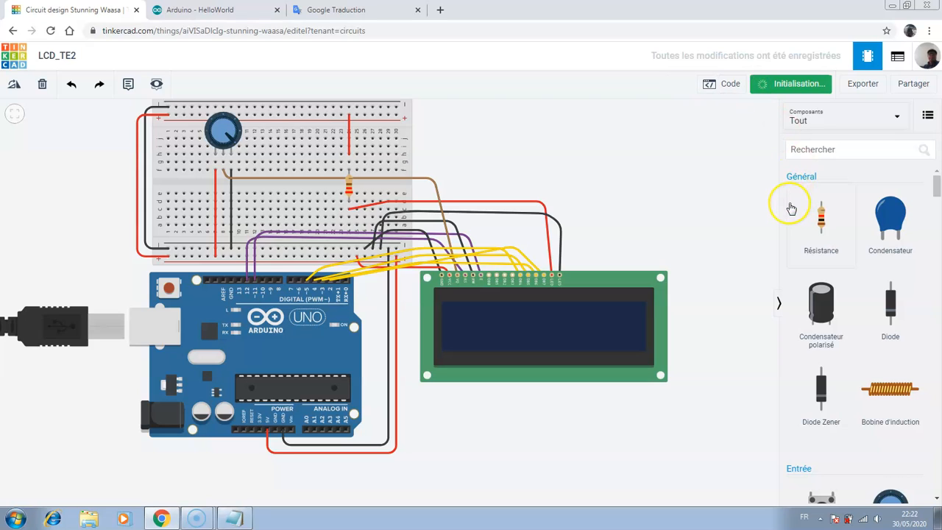